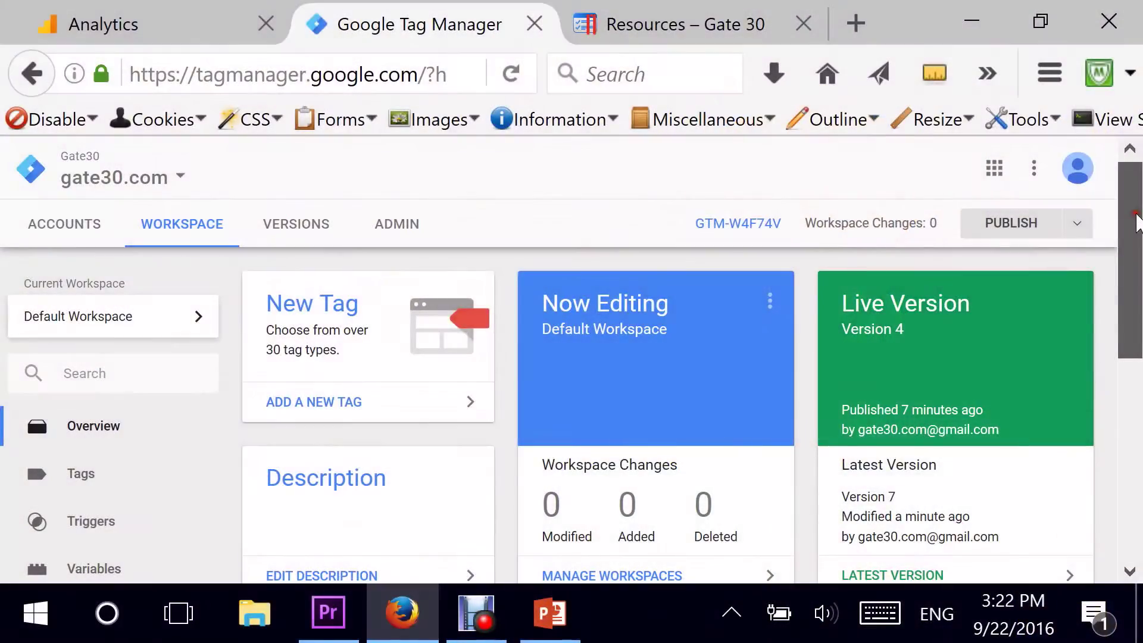
Enable all six Clicks built-in variables, from Click Classes through Click URL
left_click_drag(1136, 214, 1137, 223)
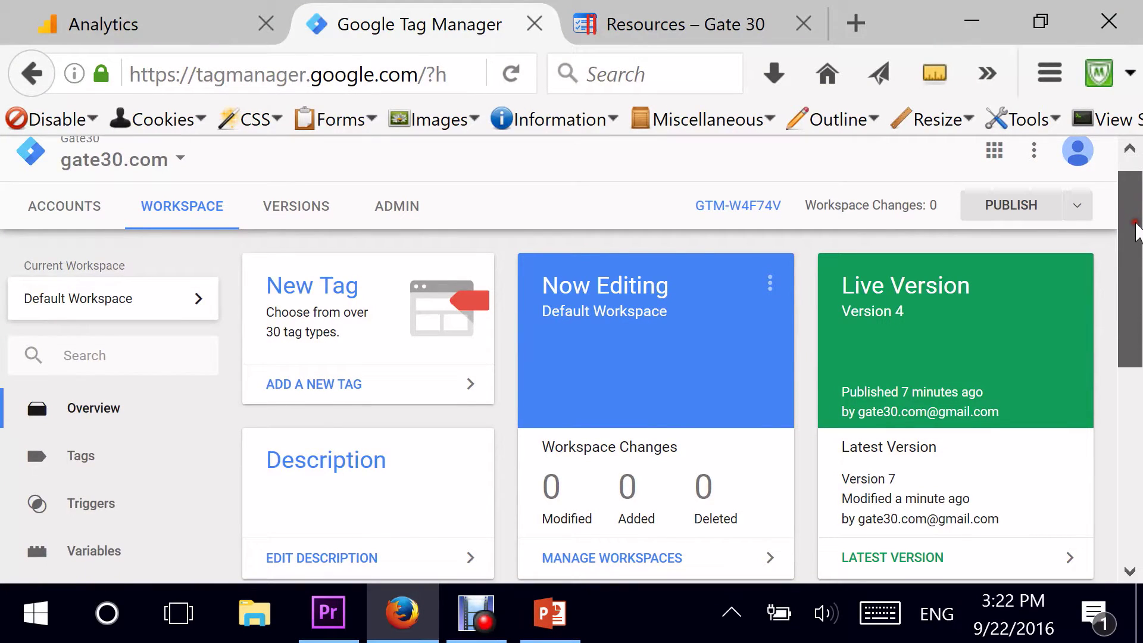
scroll(153, 506, "down", 1)
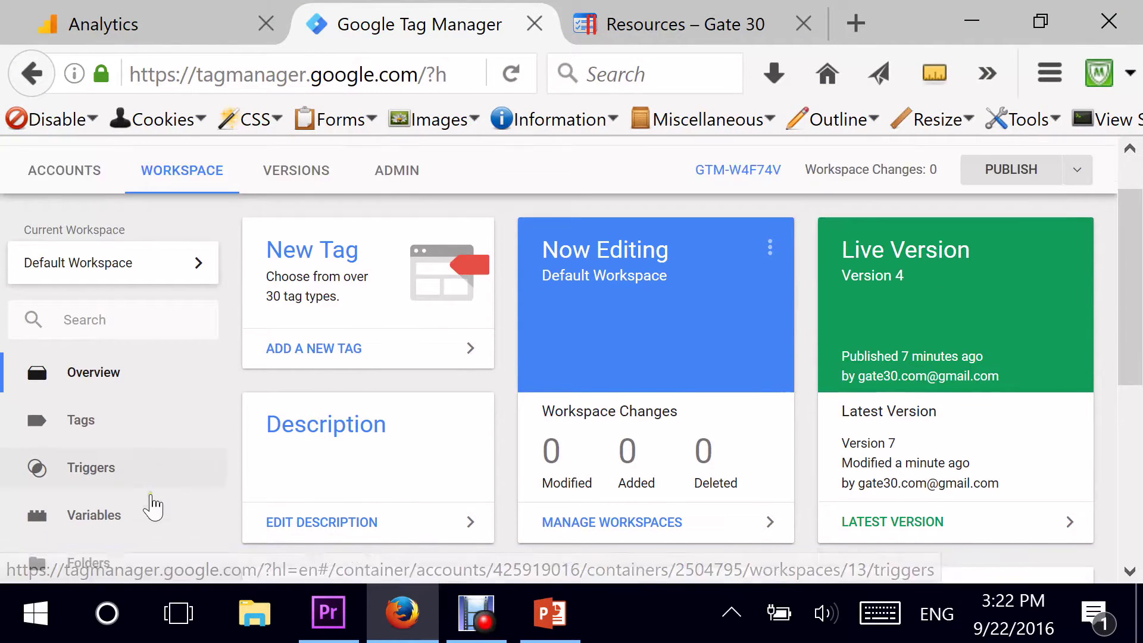
scroll(154, 506, "down", 2)
left_click(117, 445)
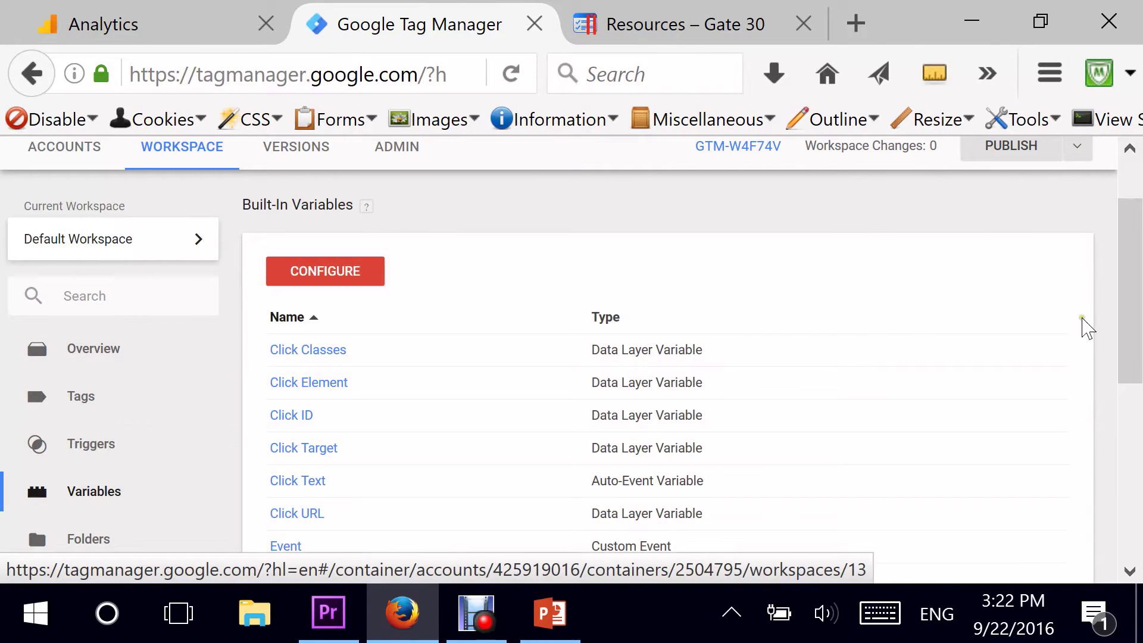
left_click_drag(1135, 286, 1134, 185)
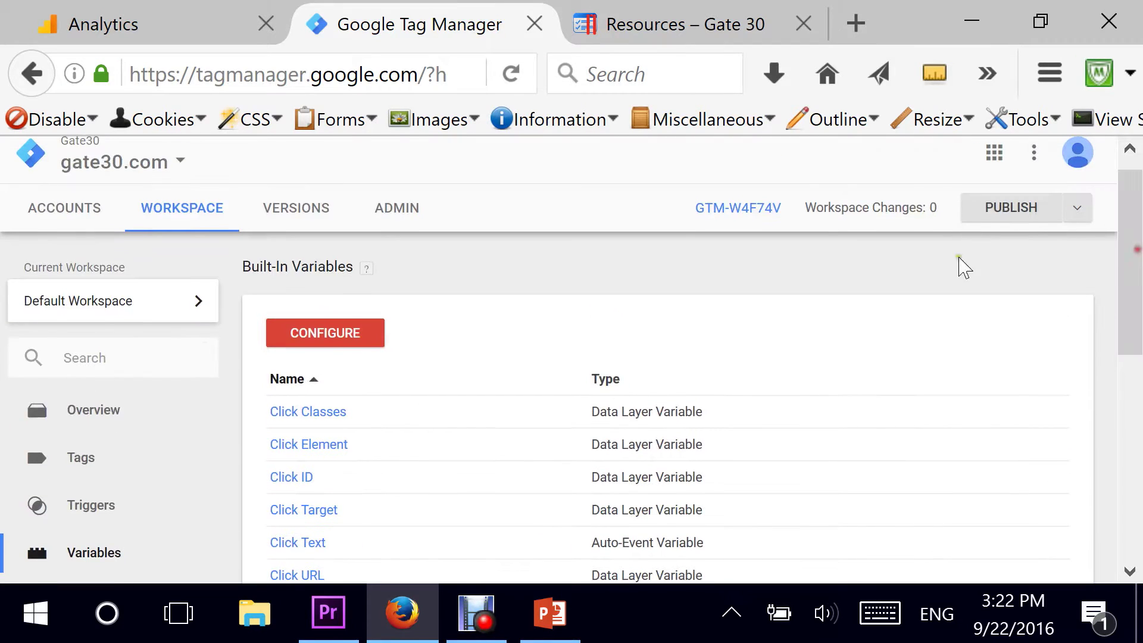
left_click(305, 339)
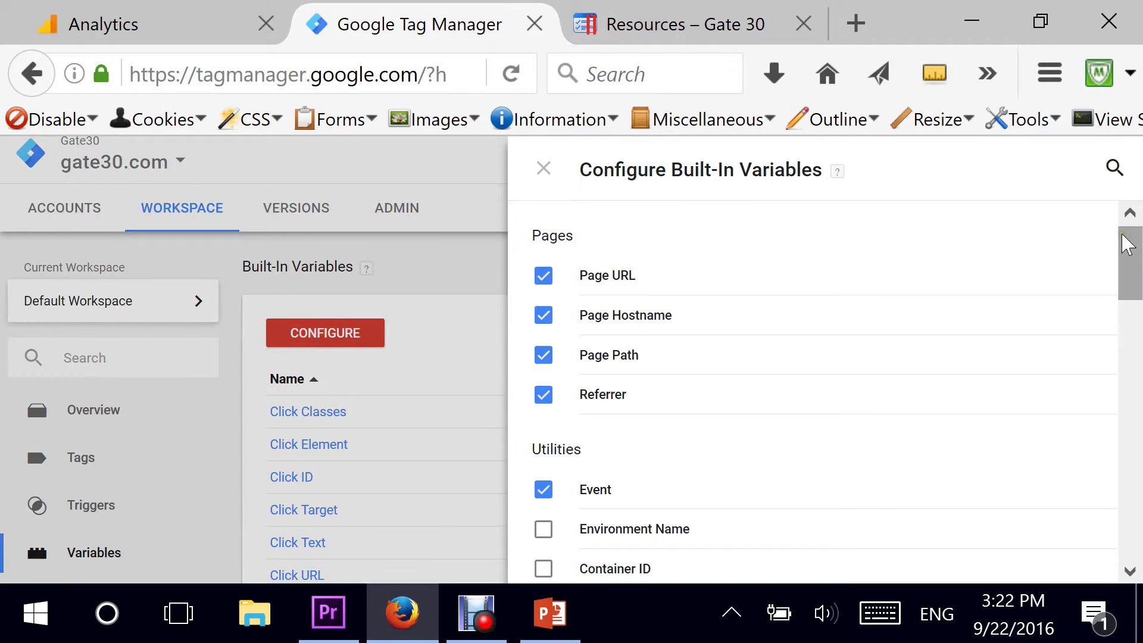
left_click_drag(1128, 246, 1127, 246)
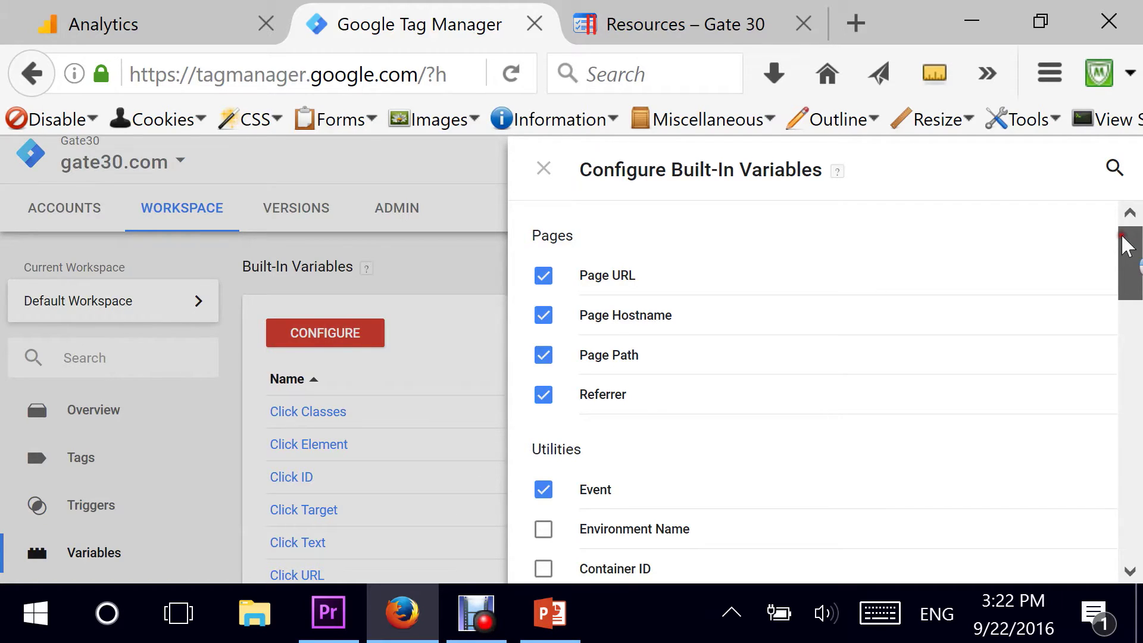
left_click_drag(1128, 246, 1127, 256)
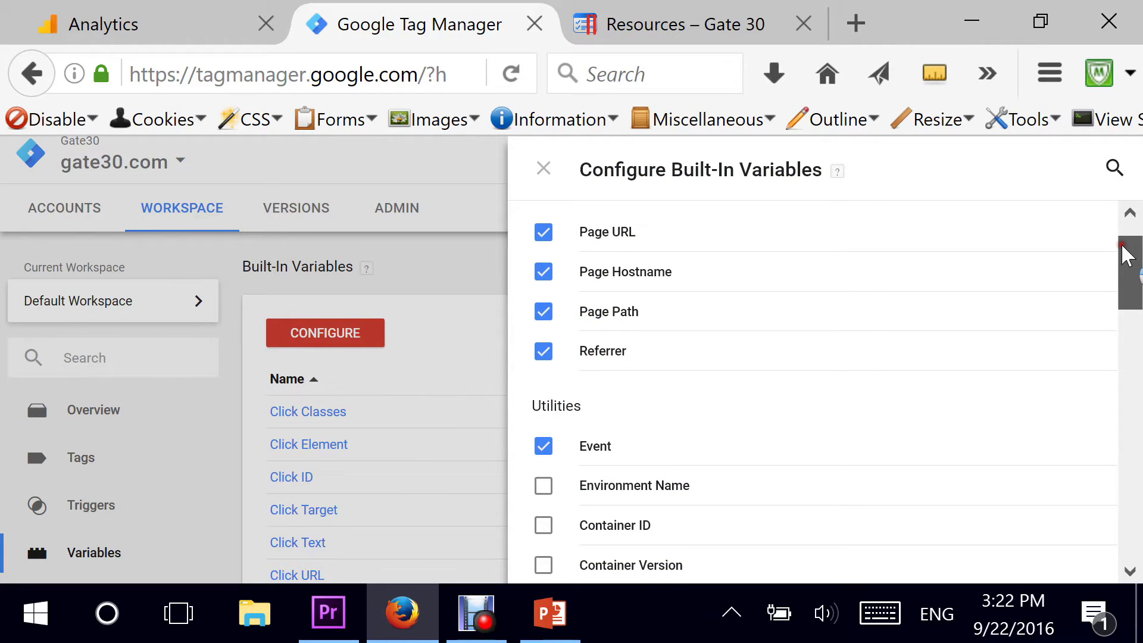
left_click_drag(1128, 256, 1115, 390)
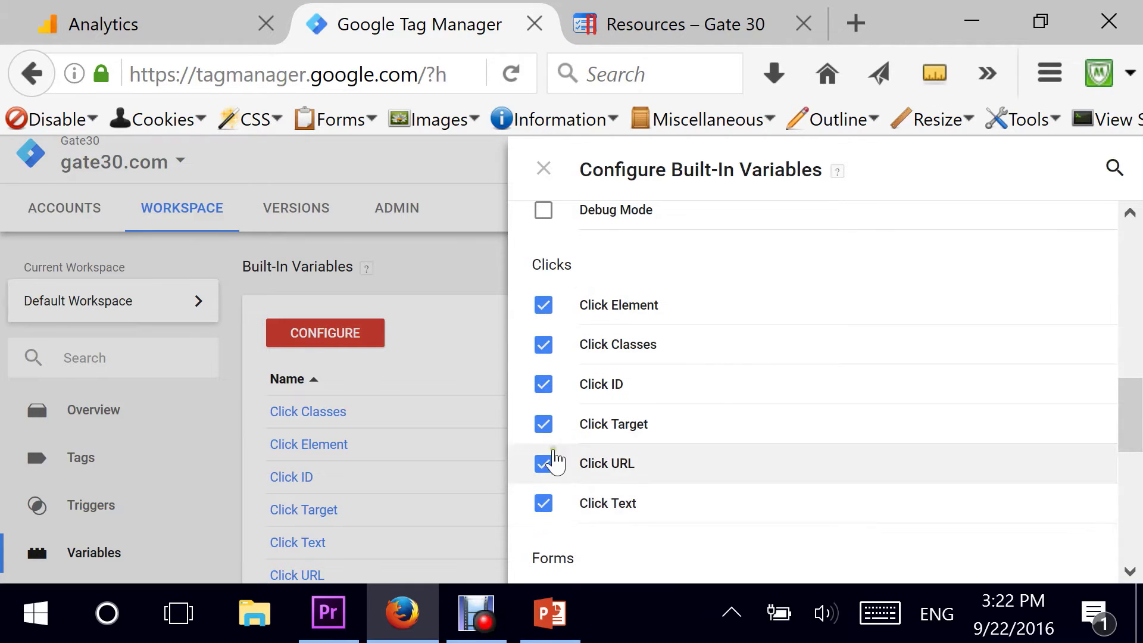
left_click(542, 170)
left_click_drag(1134, 311, 1133, 383)
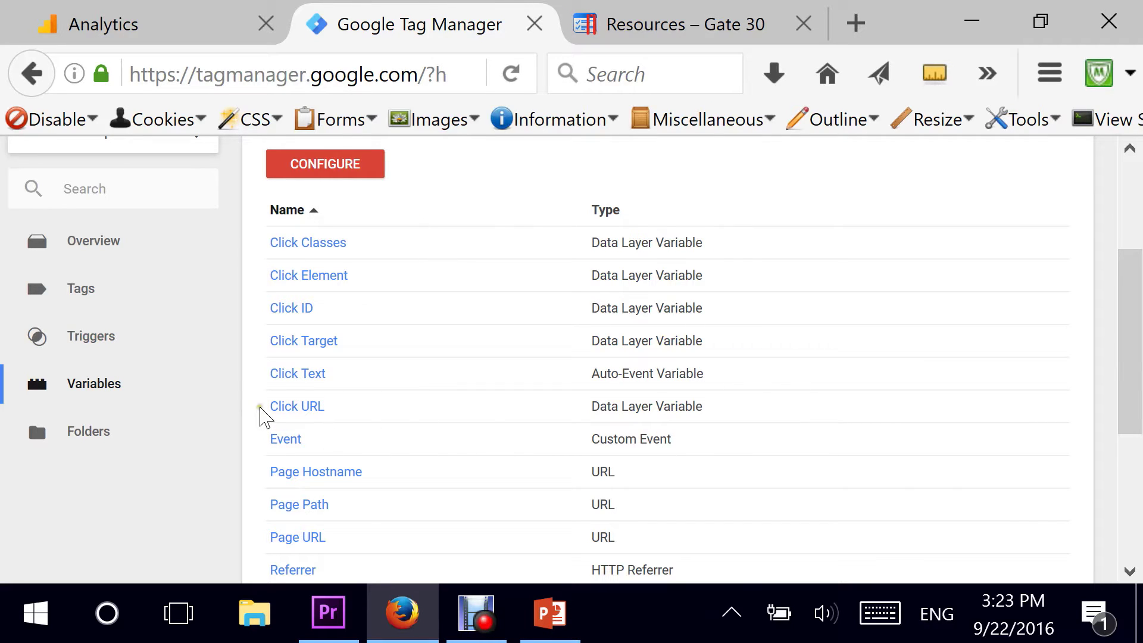
Create a new tag named 'GAU Tag - MP3 Downloads'
left_click(68, 289)
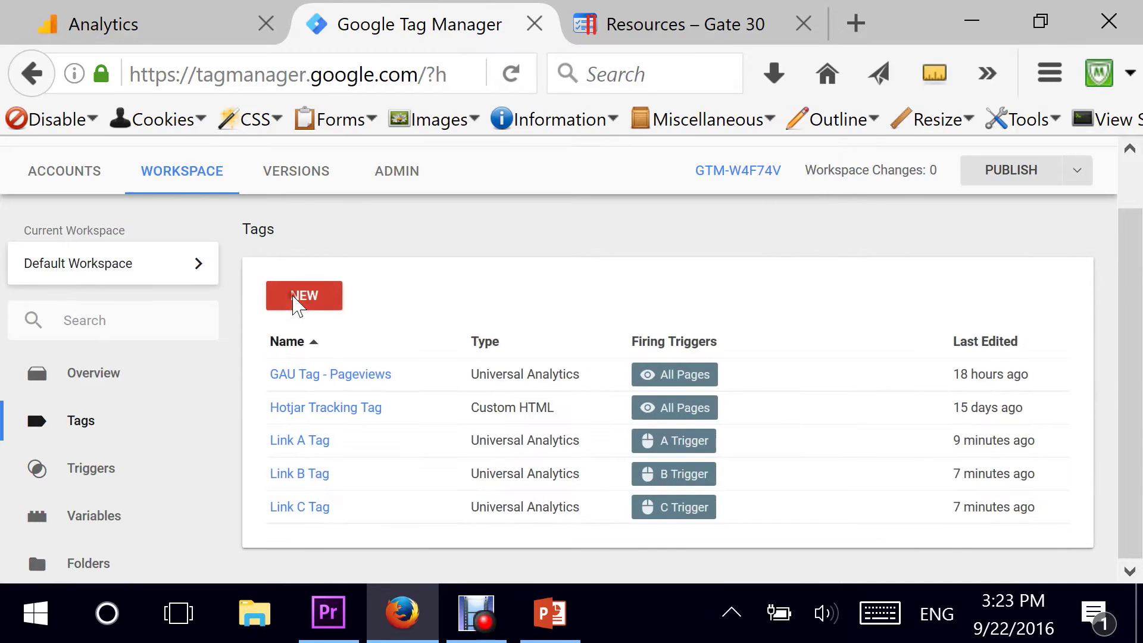
left_click(301, 296)
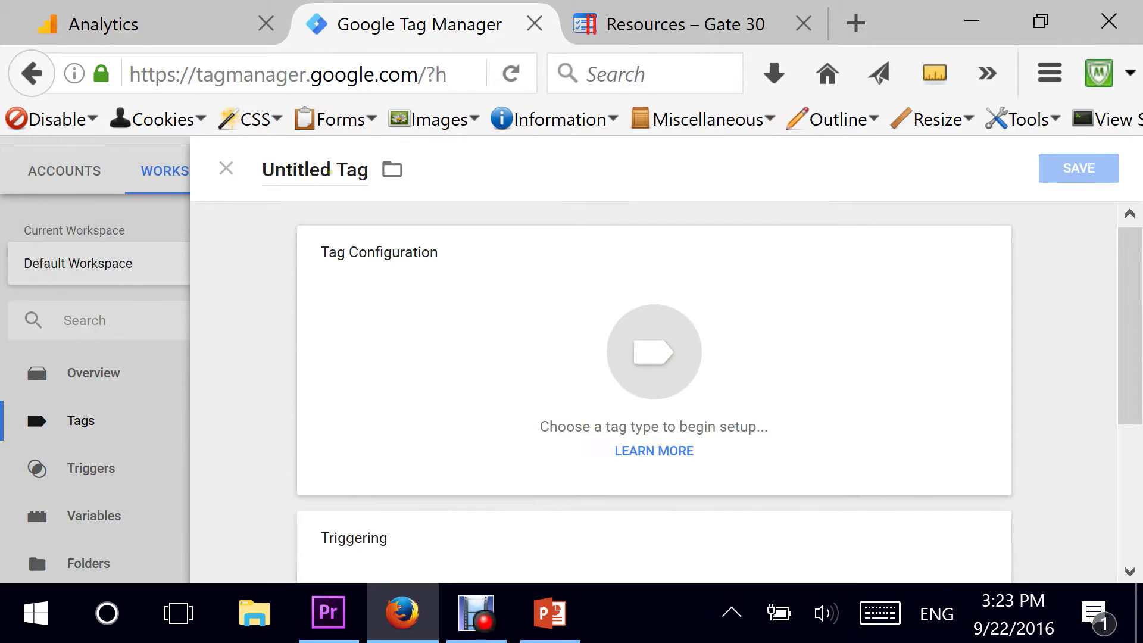
left_click(329, 172)
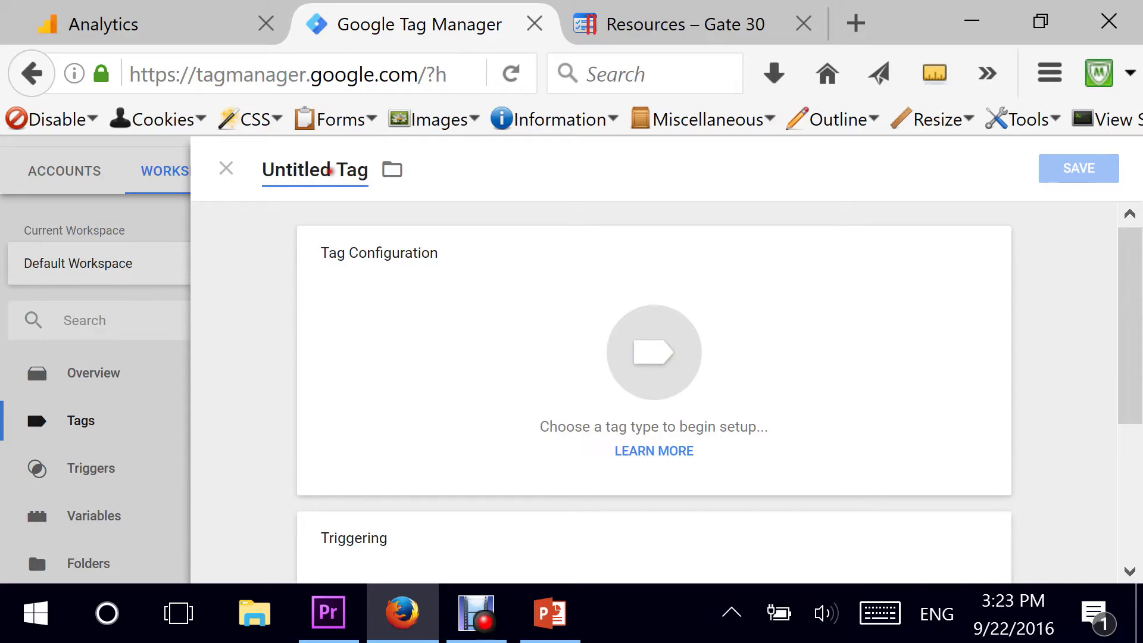
left_click_drag(321, 171, 236, 177)
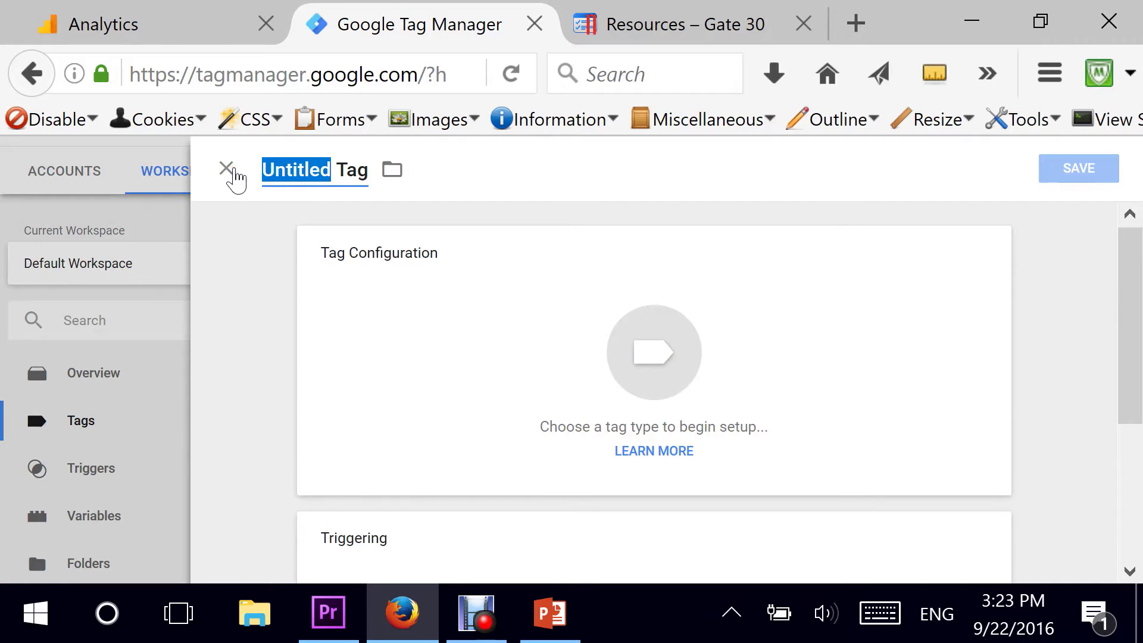
type("GAU Tag")
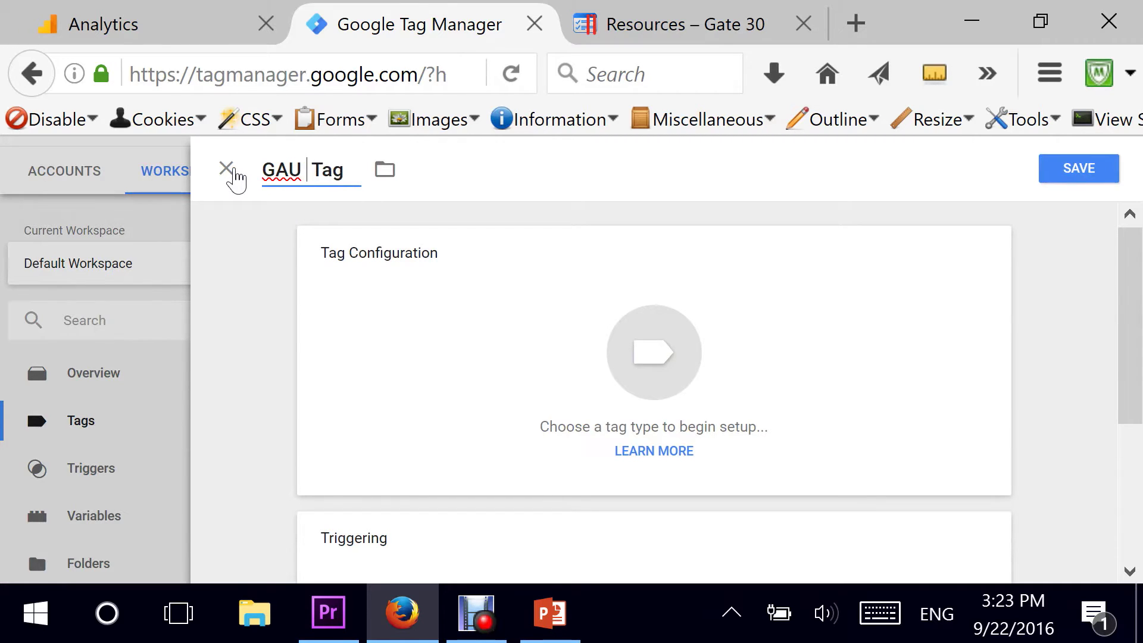
type(" - MP Tag")
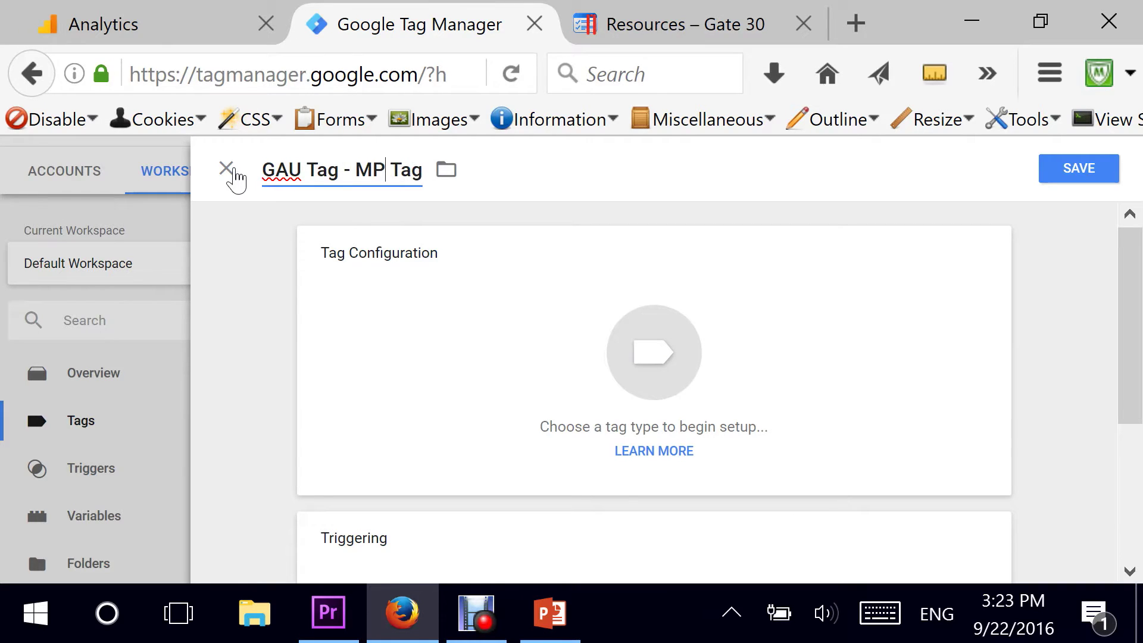
type("# Do")
key("BackSpace")
key("BackSpace")
key("BackSpace")
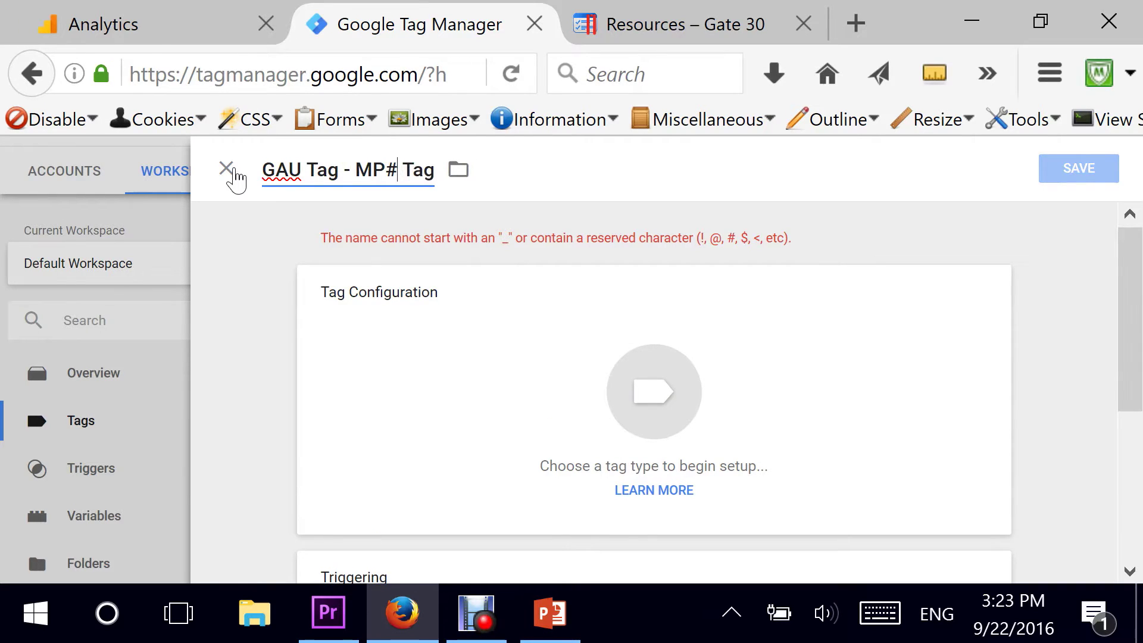
key("BackSpace")
type("3 Download")
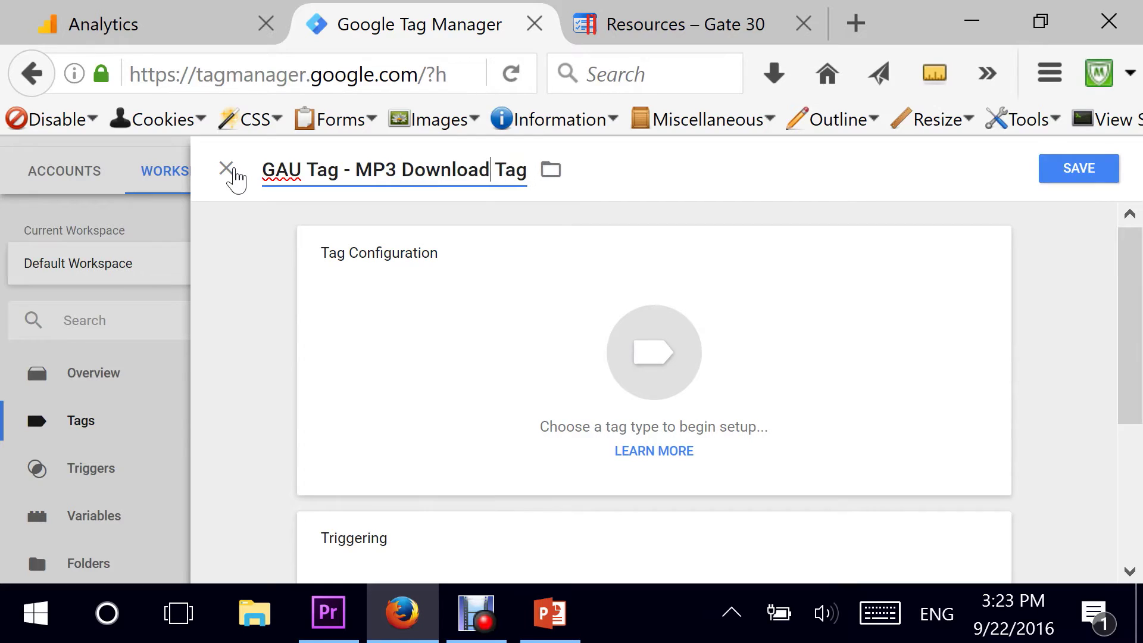
type("s")
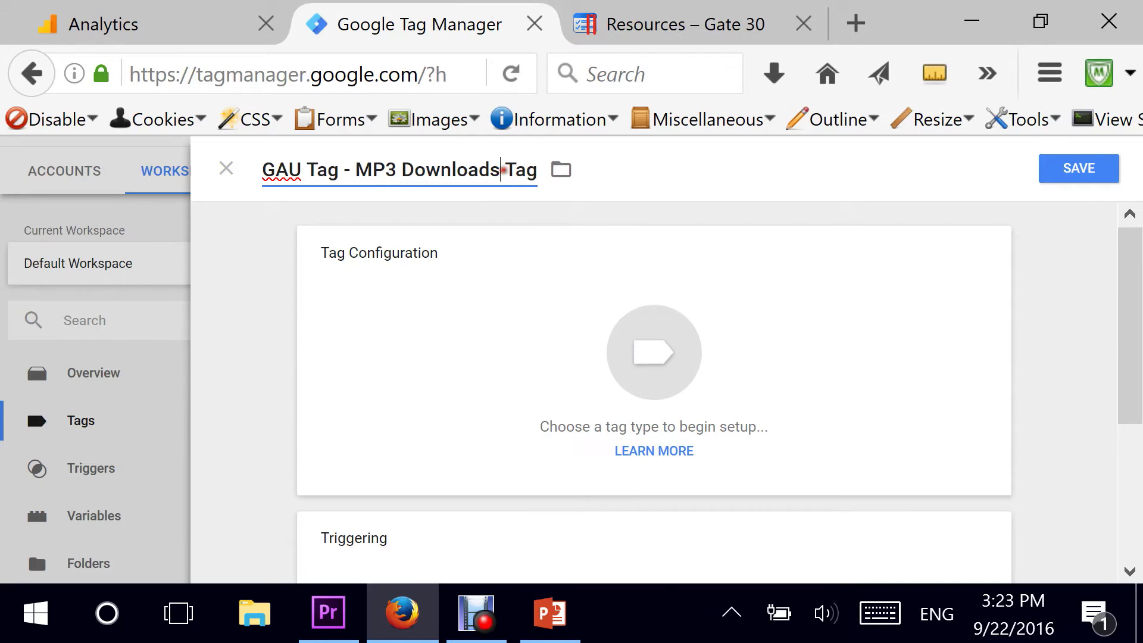
left_click_drag(503, 171, 540, 182)
key("BackSpace")
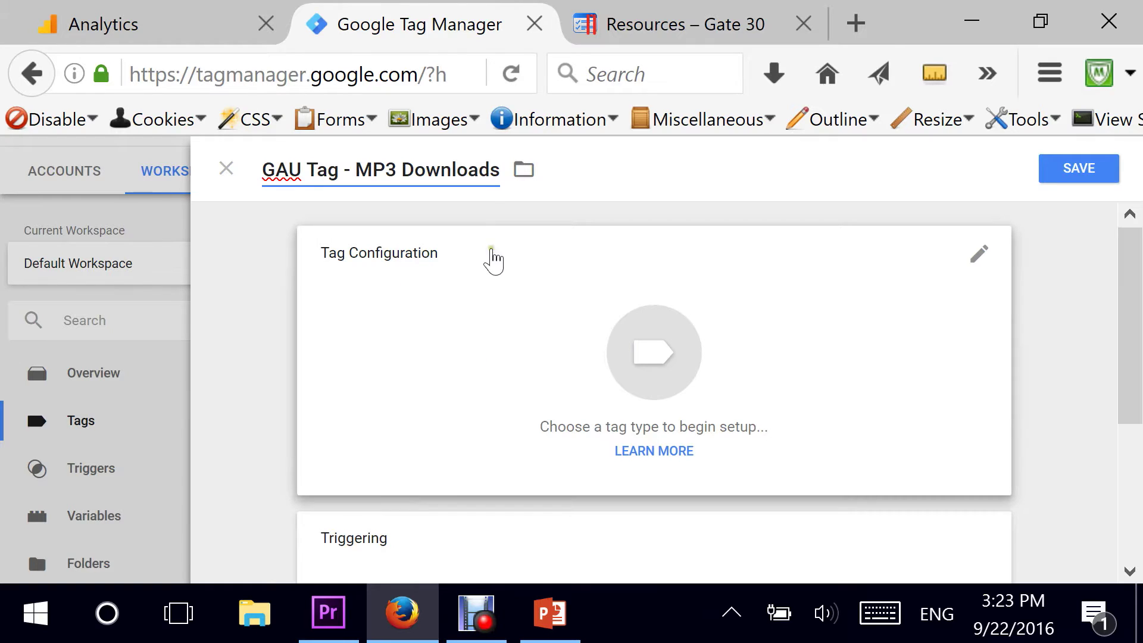
Make it a Universal Analytics tag with Tracking ID {{gaTrackingID}} and Track Type Event
mouse_move(1133, 304)
left_mouse_down()
mouse_move(1133, 349)
mouse_move(1133, 301)
left_mouse_up()
left_click(971, 259)
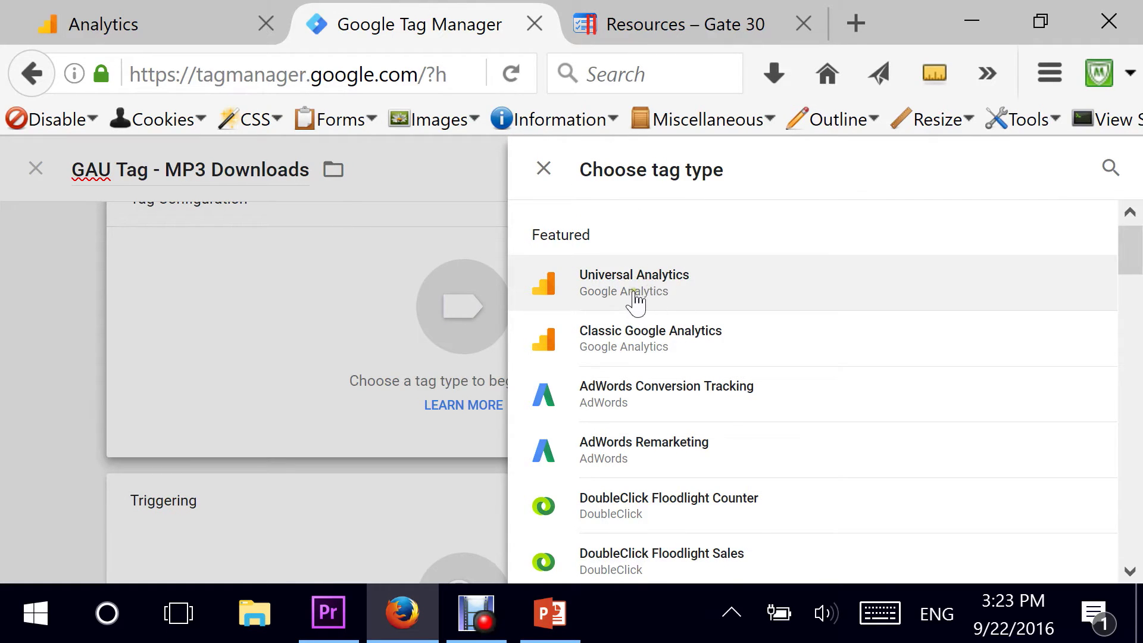
left_click(596, 296)
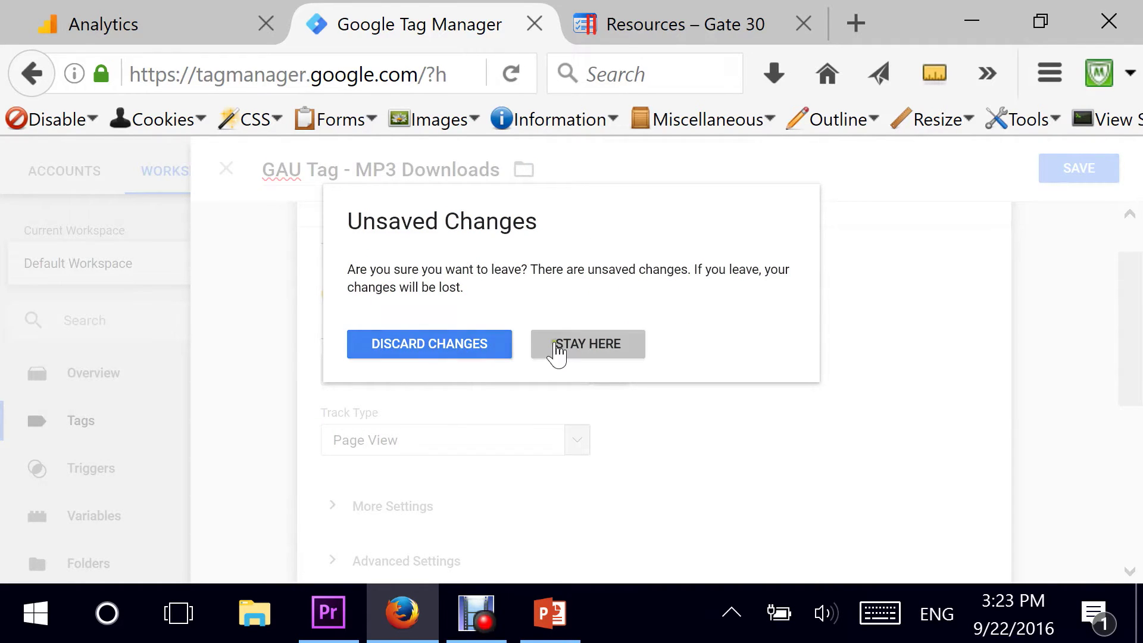
left_click(566, 357)
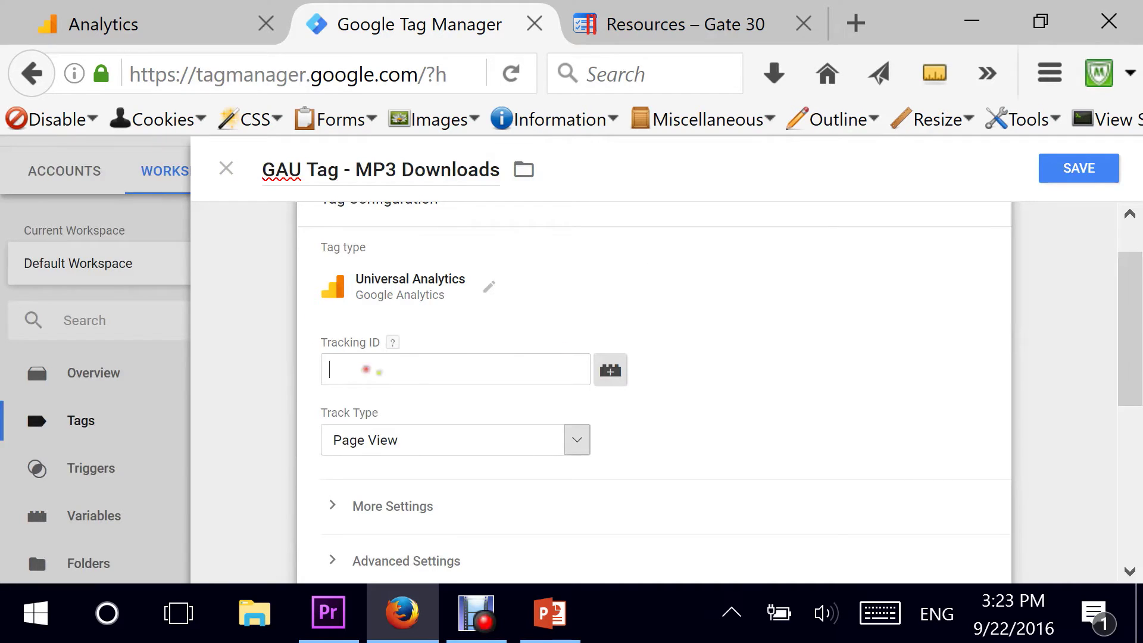
type("{{")
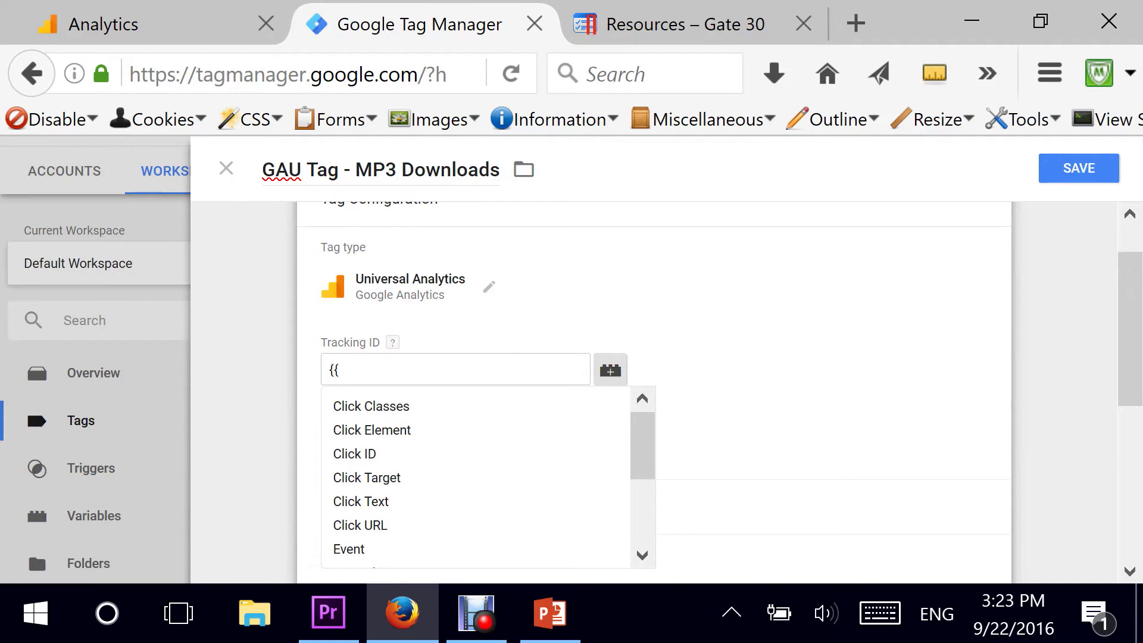
type("ga")
left_click(381, 405)
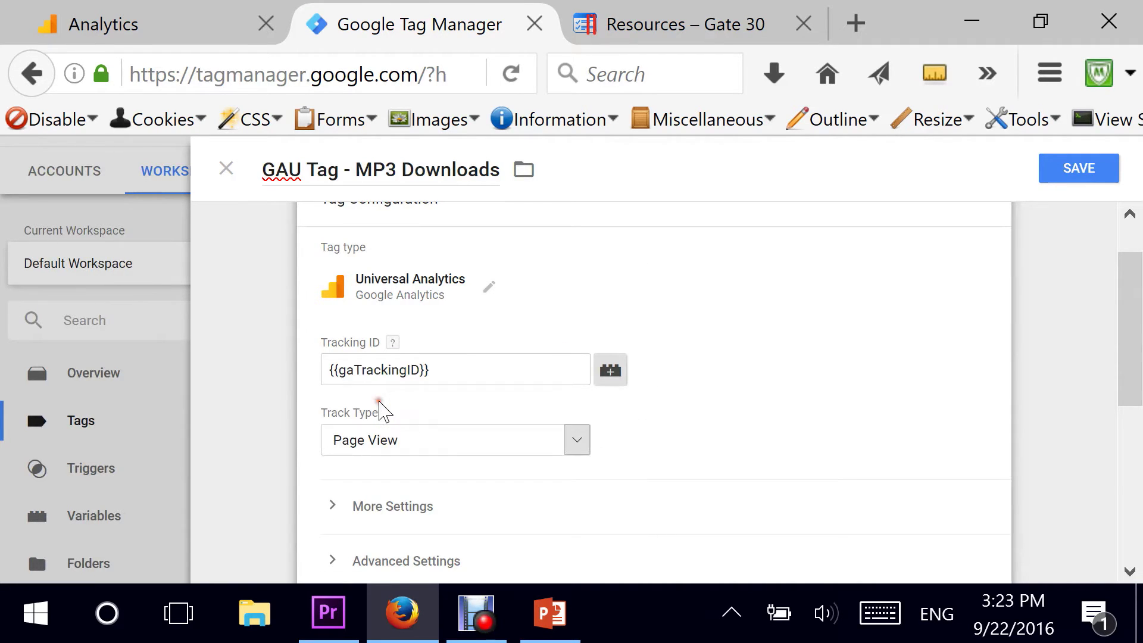
left_click(577, 440)
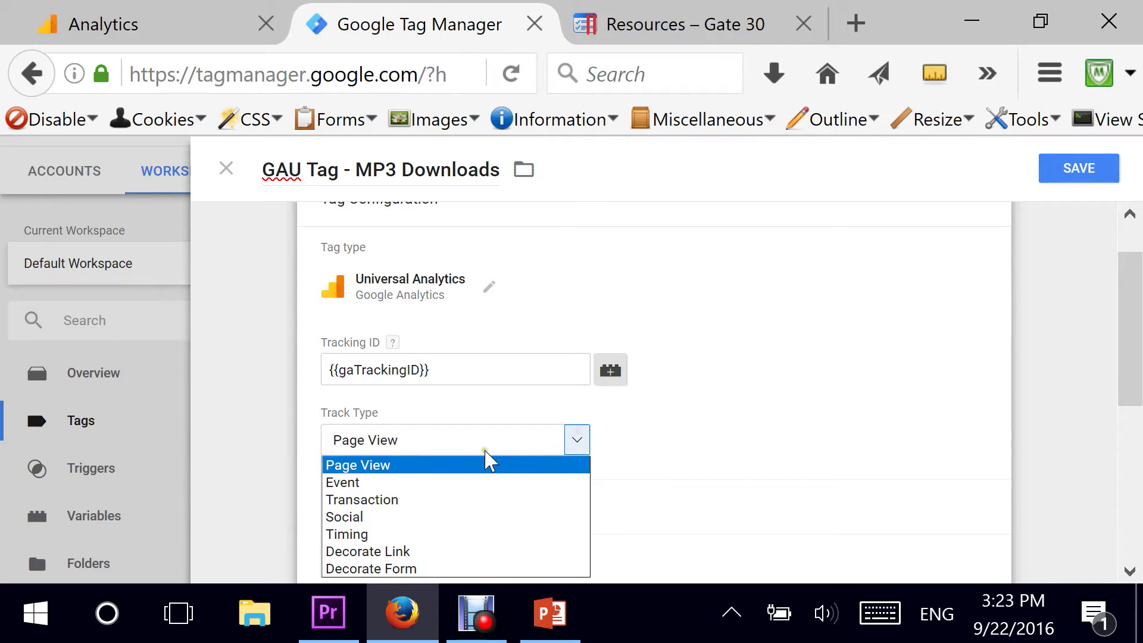
left_click(351, 483)
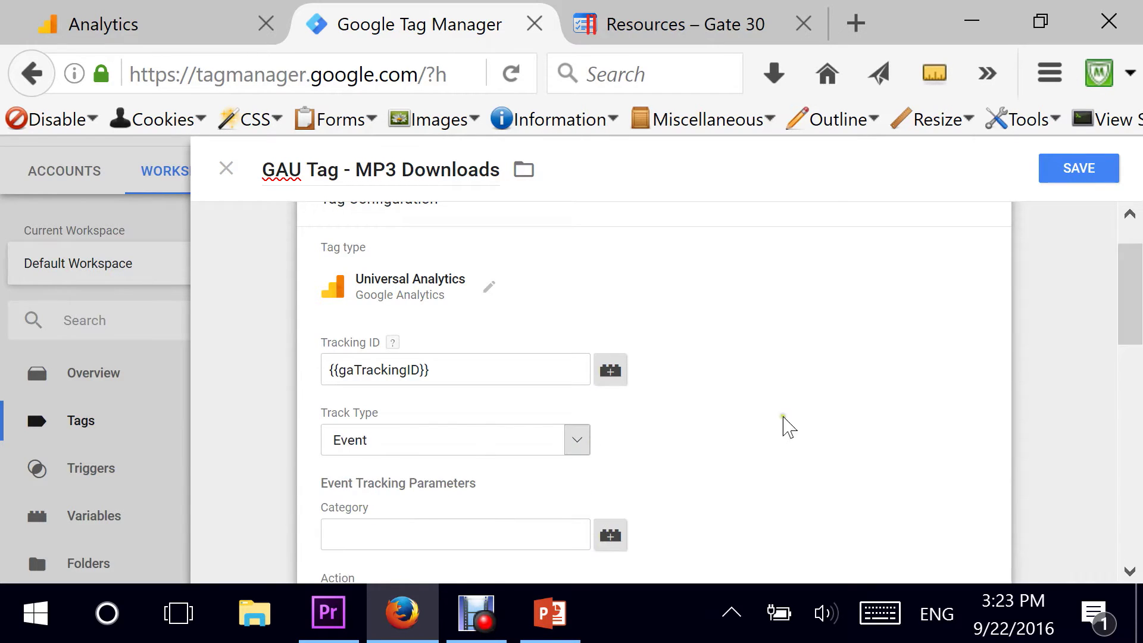
Set Category Downloads, Action MP3 Downloads, Label {{Click Text}}, and Non-Interaction Hit True
left_click_drag(1131, 325, 1136, 375)
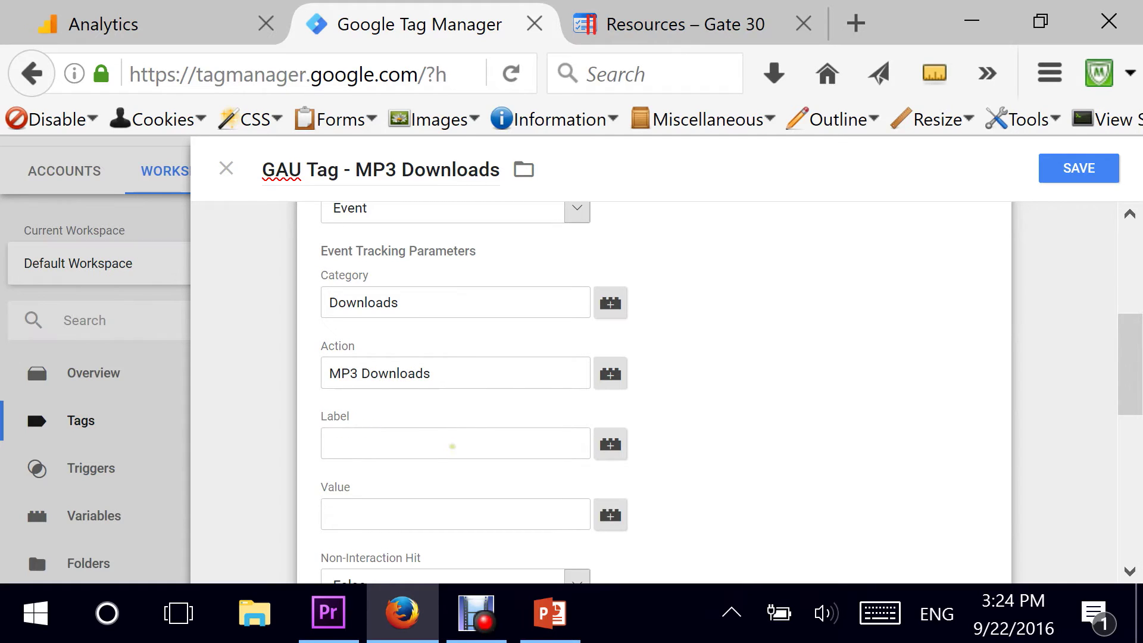
type("{{Cl")
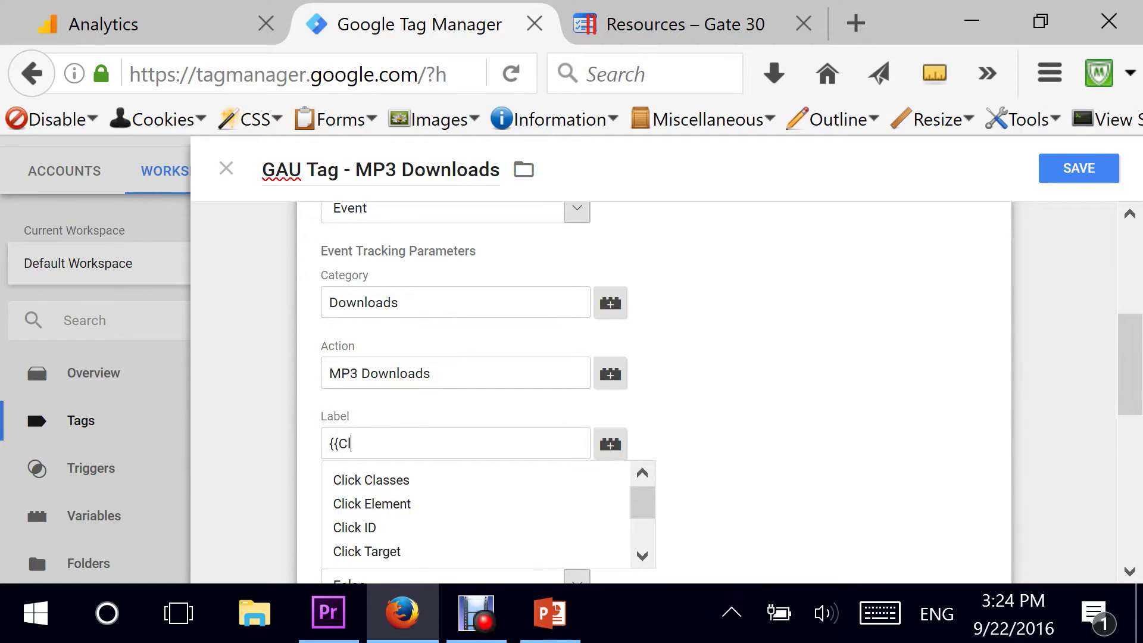
type("ick Text")
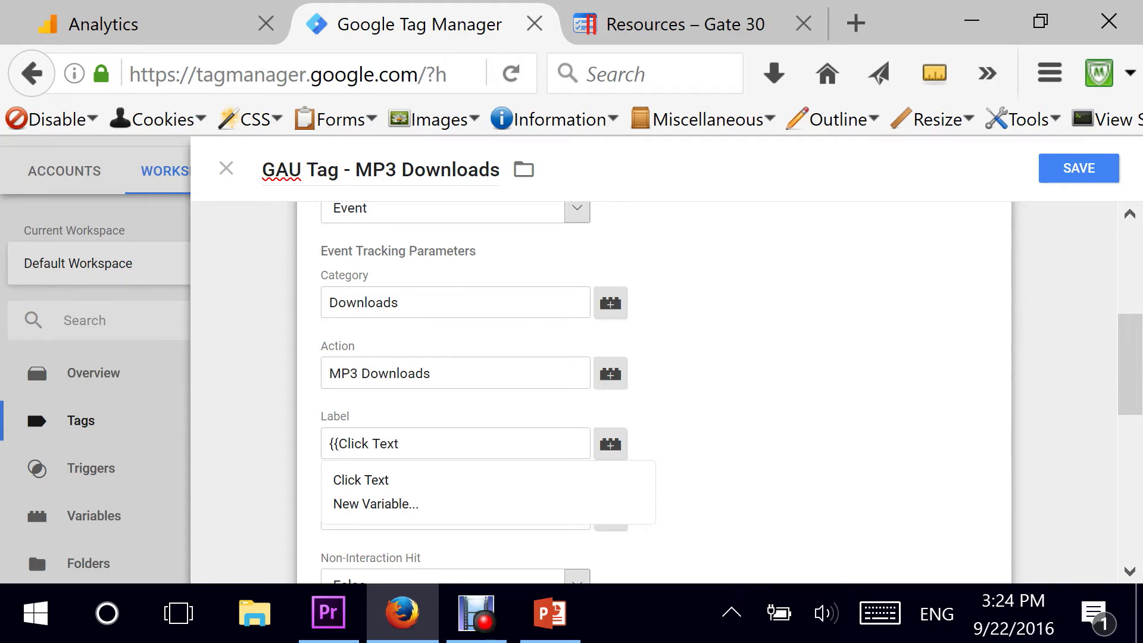
type("}}")
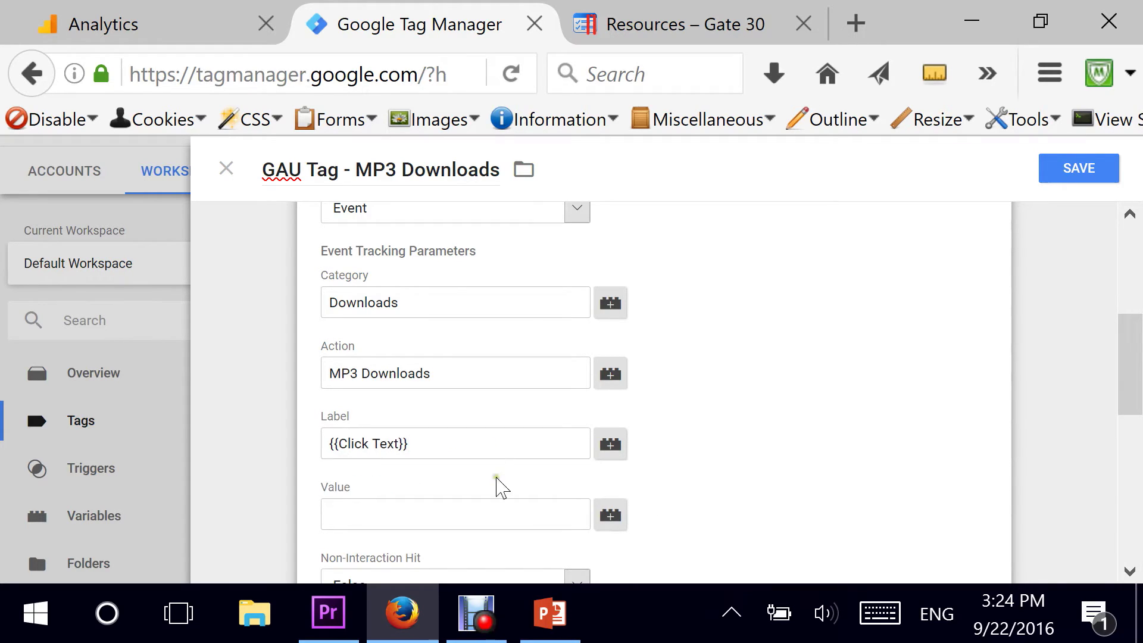
left_click_drag(1130, 362, 1107, 411)
left_click(576, 382)
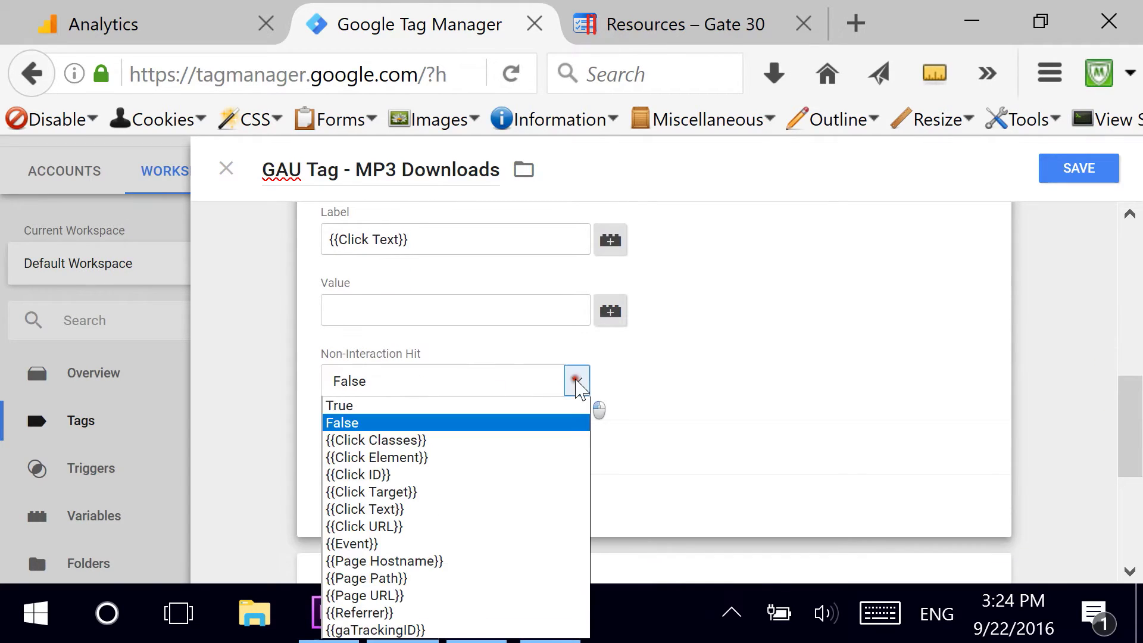
left_click(359, 406)
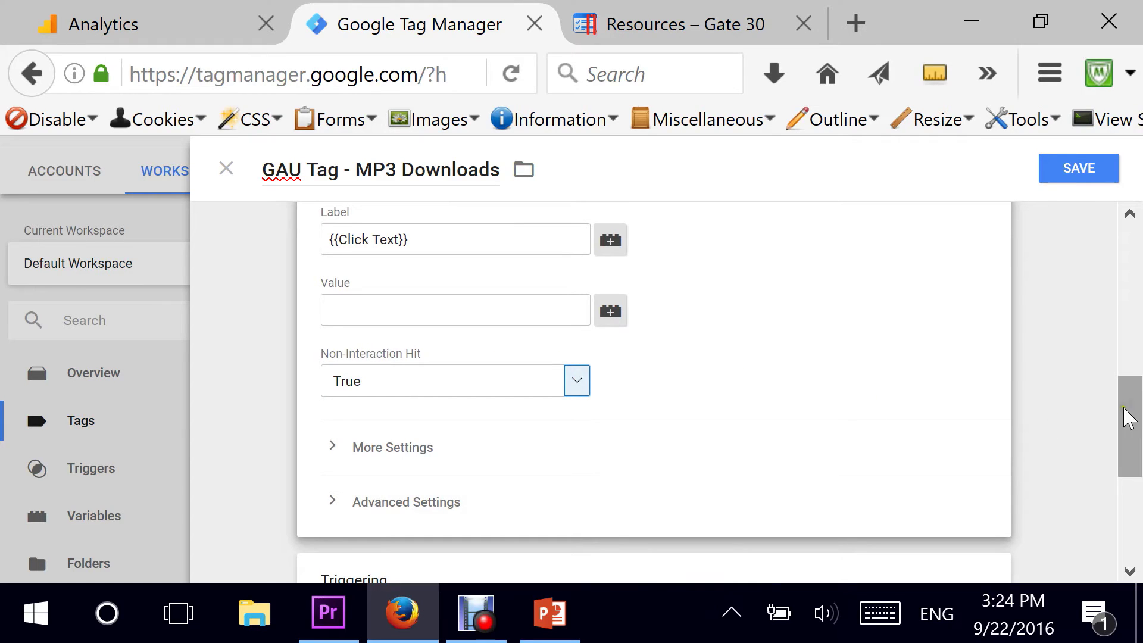
Open the Triggering card's trigger chooser listing A, B, C Triggers and All Pages
left_click_drag(1133, 413, 1134, 476)
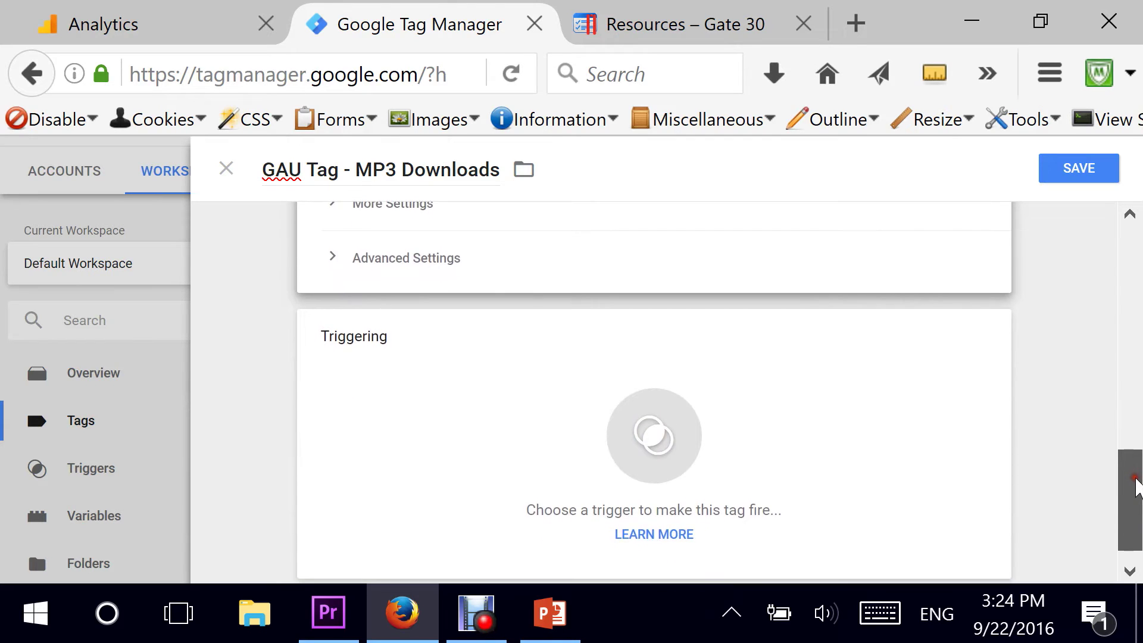
left_click_drag(1136, 485, 1137, 493)
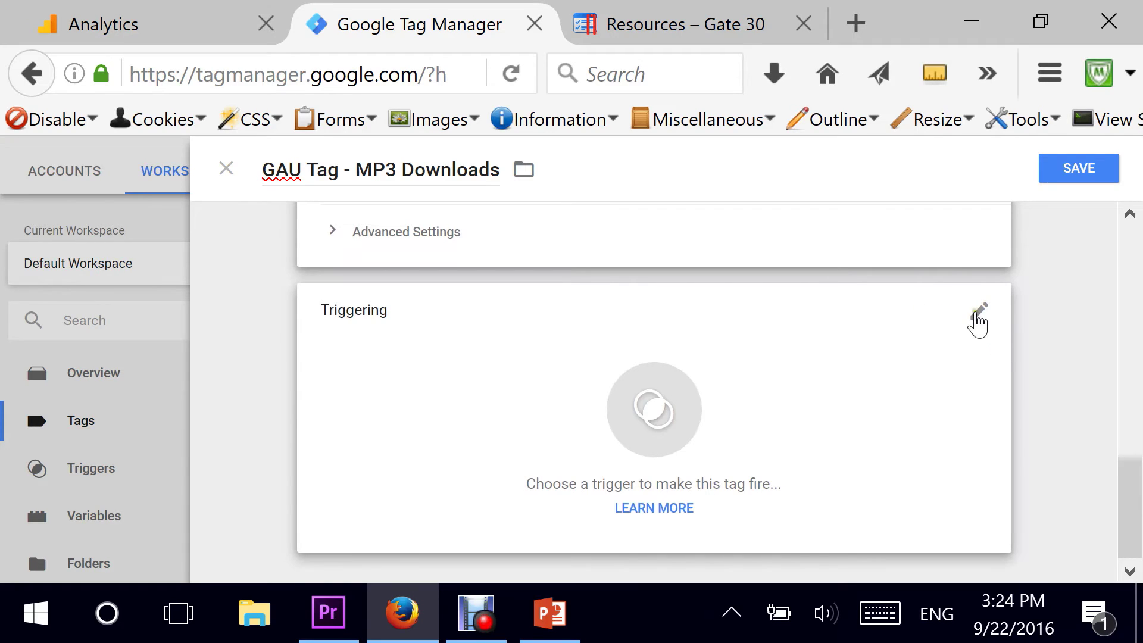
left_click(976, 315)
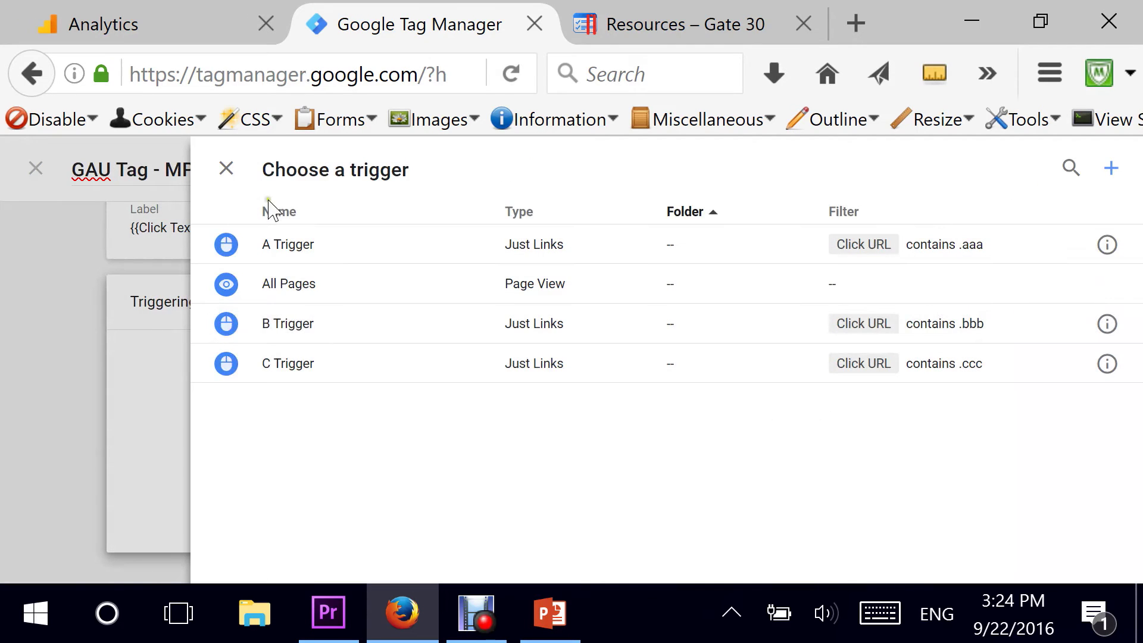
left_click(1107, 184)
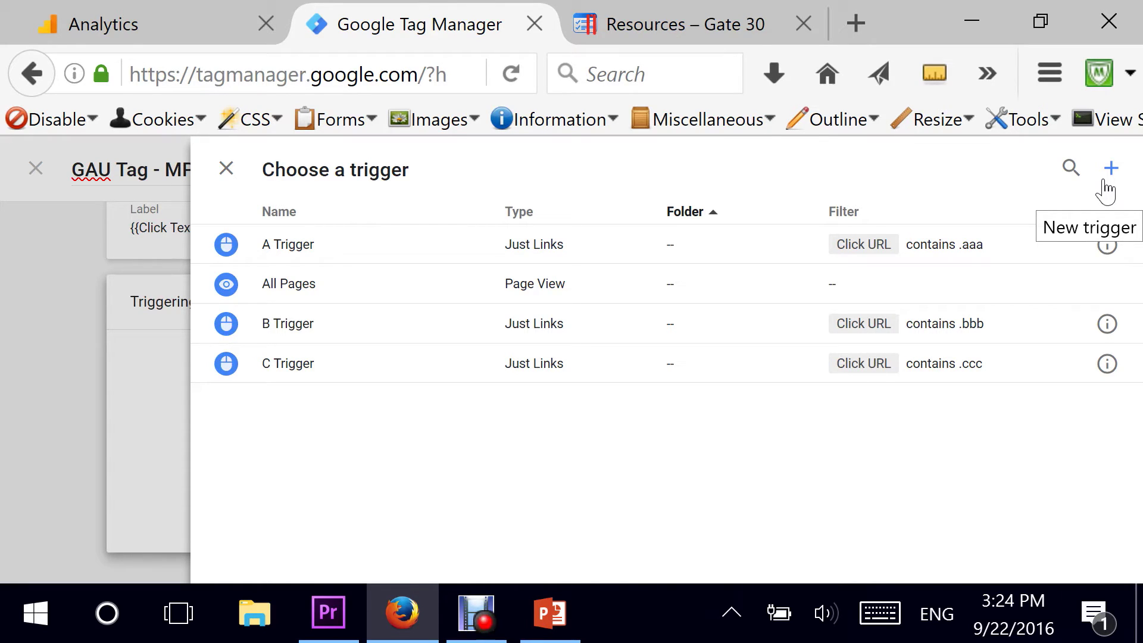
Create a new trigger named 'MP3 Click URL Trigger'
left_click(1110, 169)
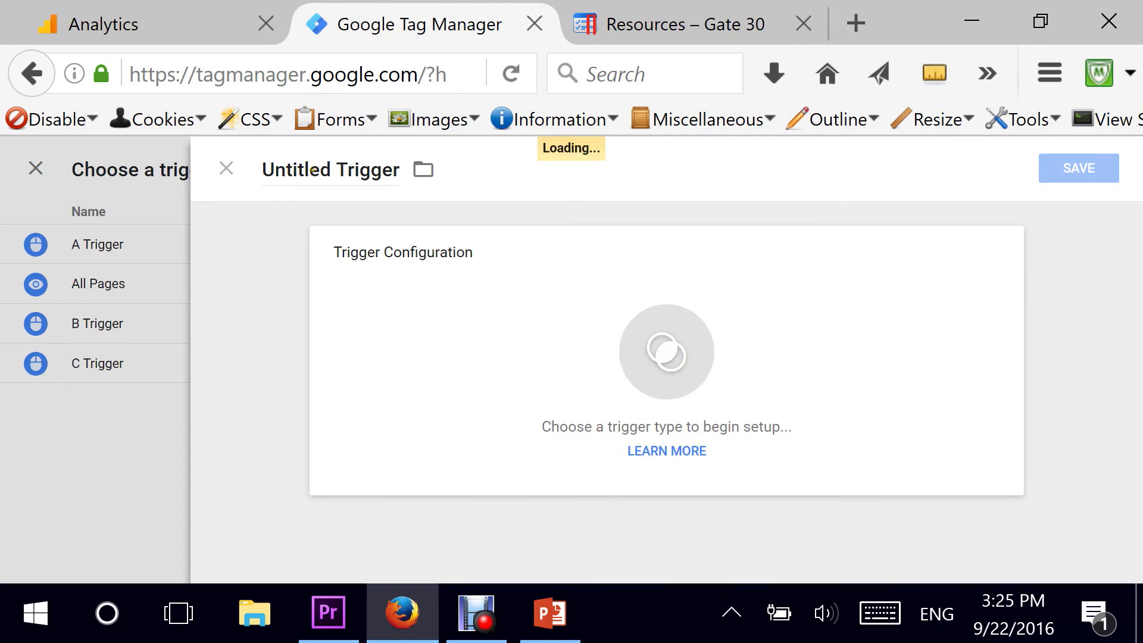
left_click(309, 171)
left_click_drag(331, 171, 253, 176)
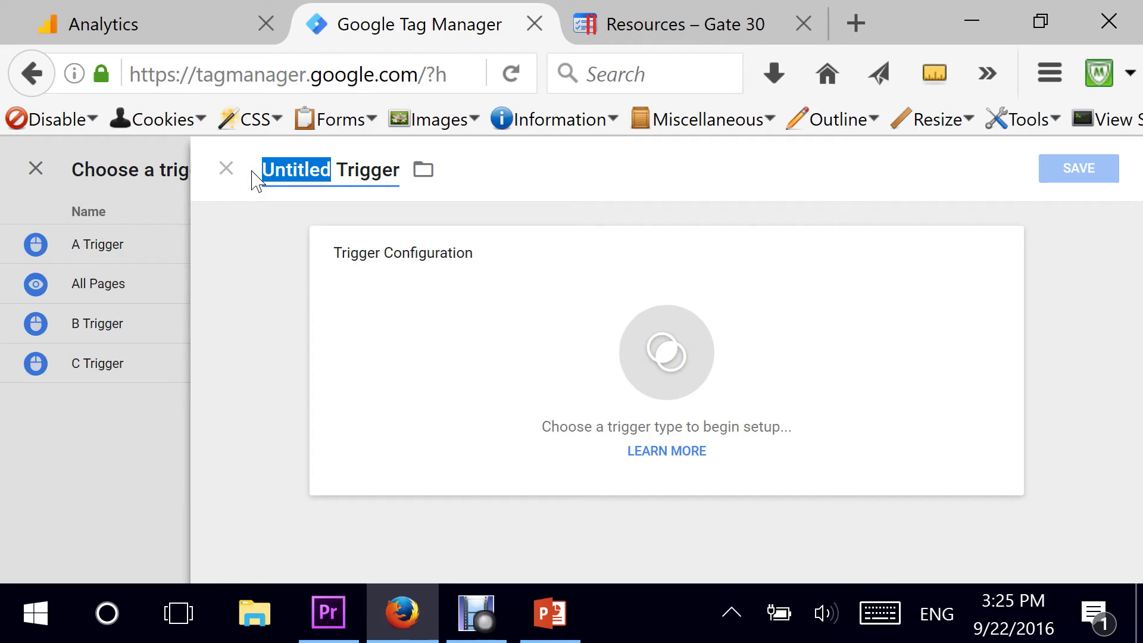
type("MP3")
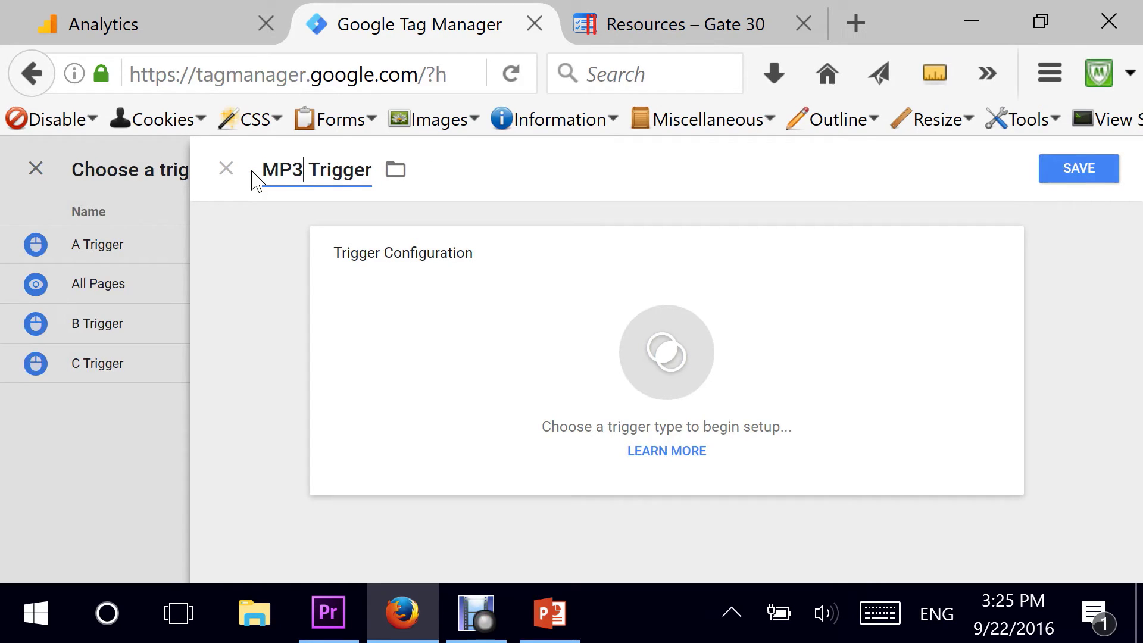
type(" Click URL")
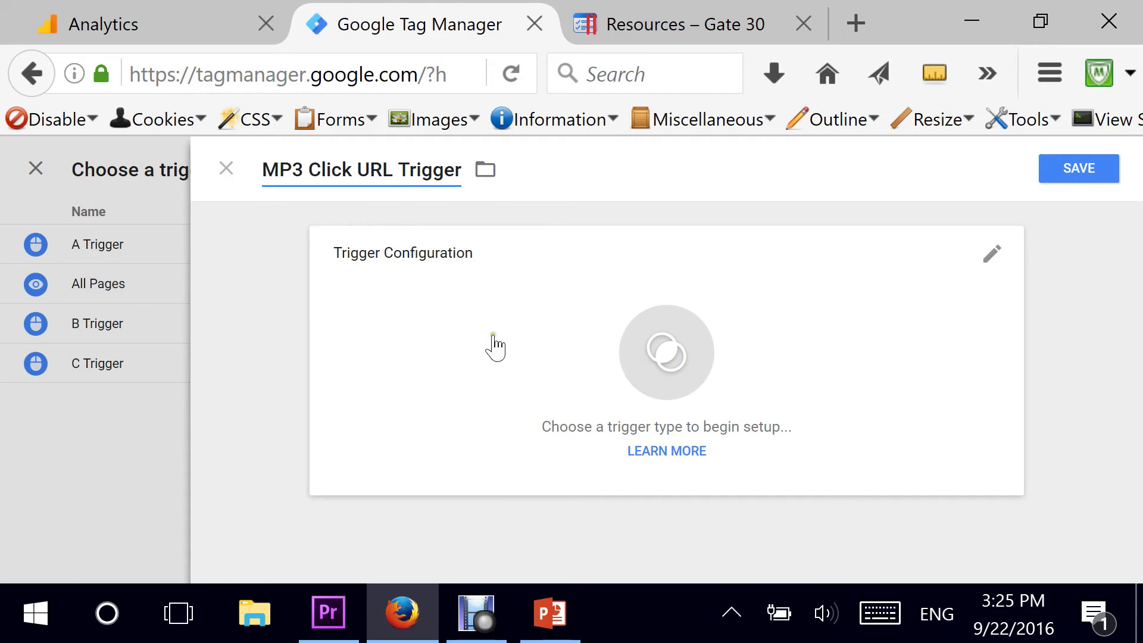
left_click(990, 262)
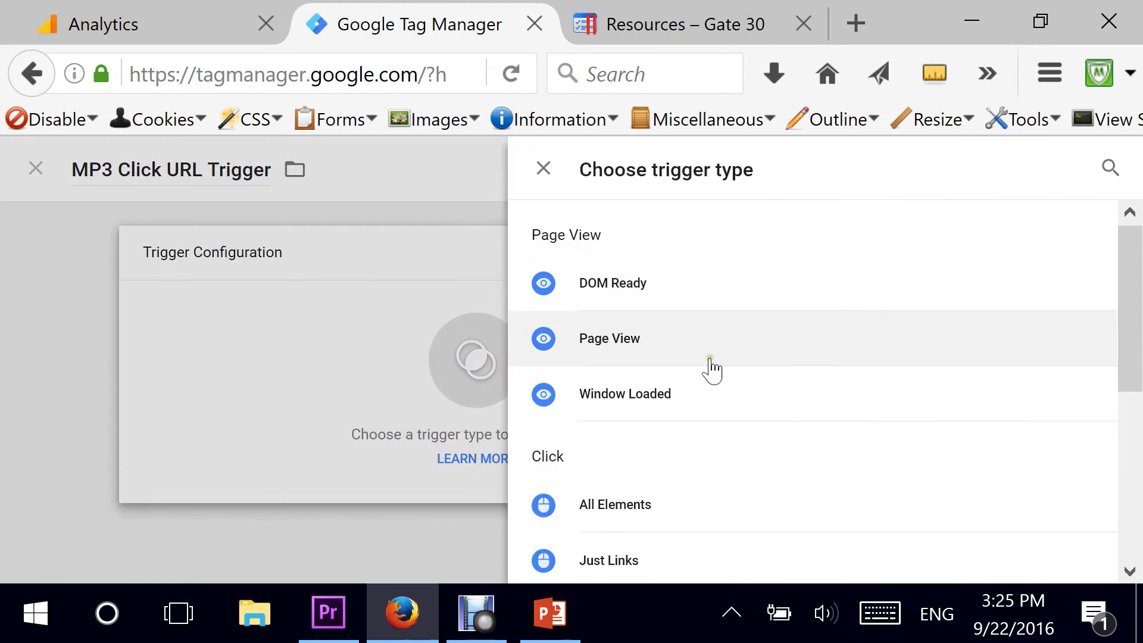
Make it a Just Links trigger on Some Link Clicks where Click URL contains .mp3, and save
left_click_drag(1130, 250, 1130, 283)
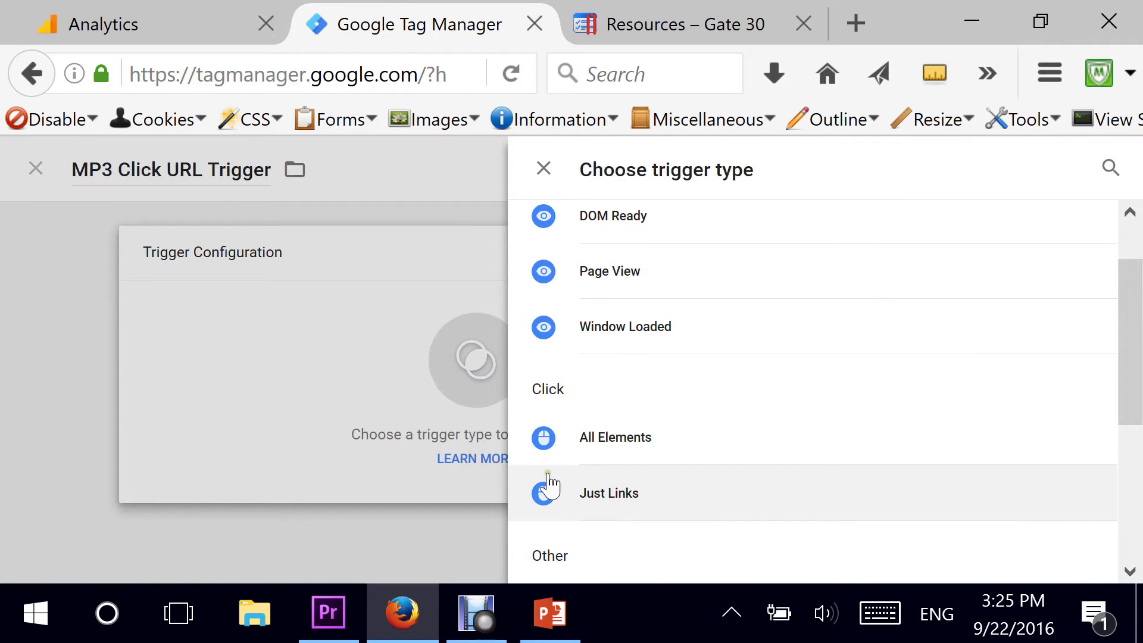
left_click(611, 502)
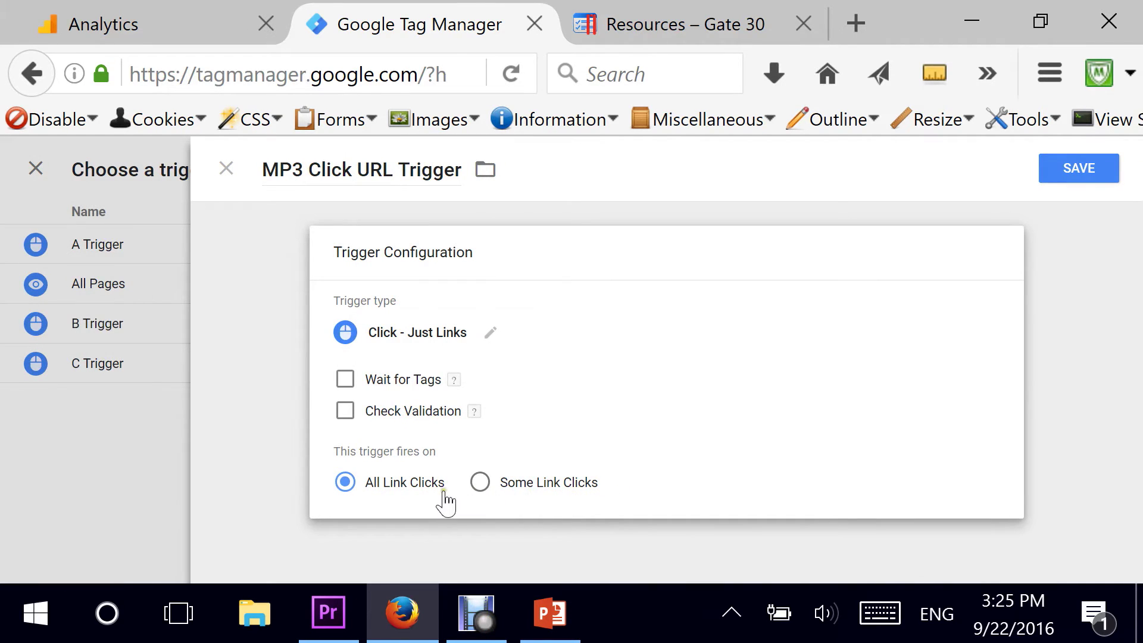
left_click(481, 484)
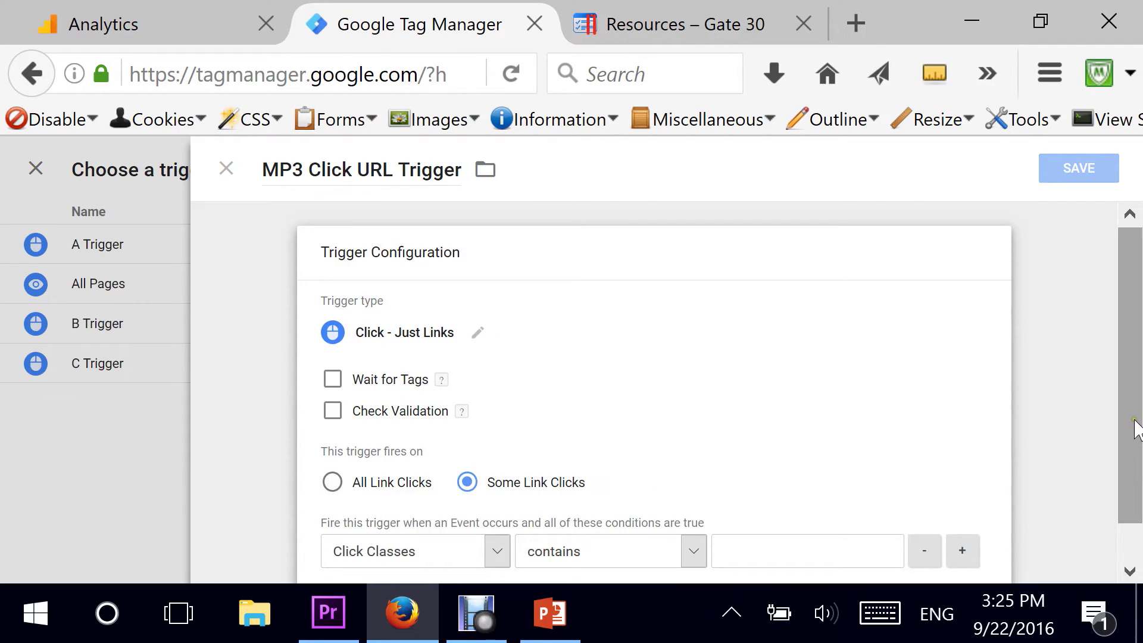
left_click_drag(1135, 427, 1134, 476)
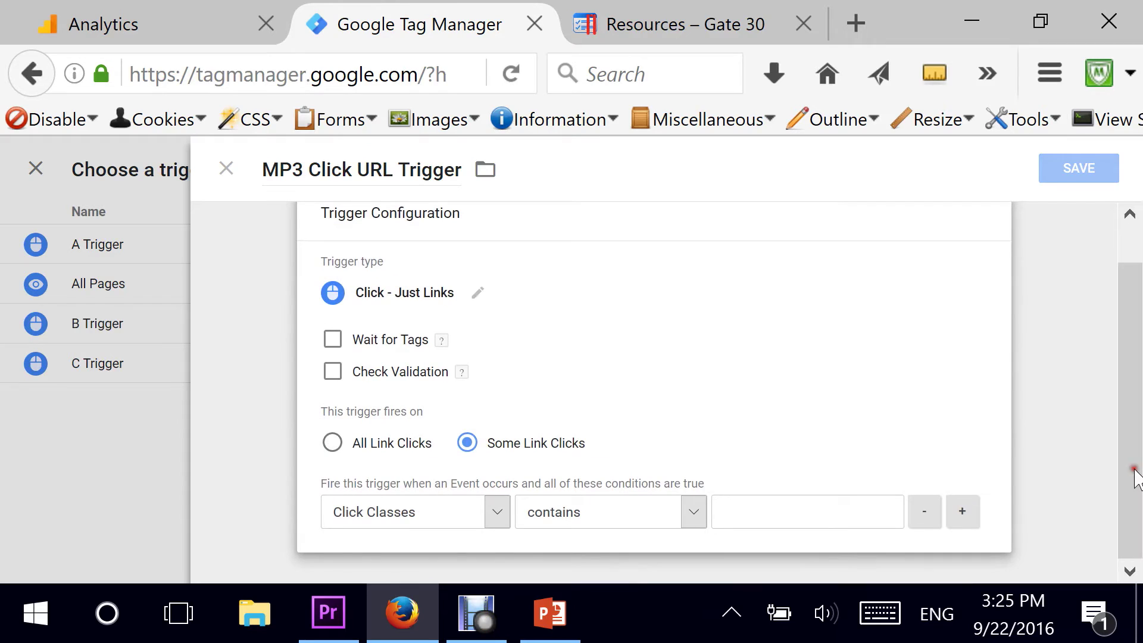
left_click(497, 512)
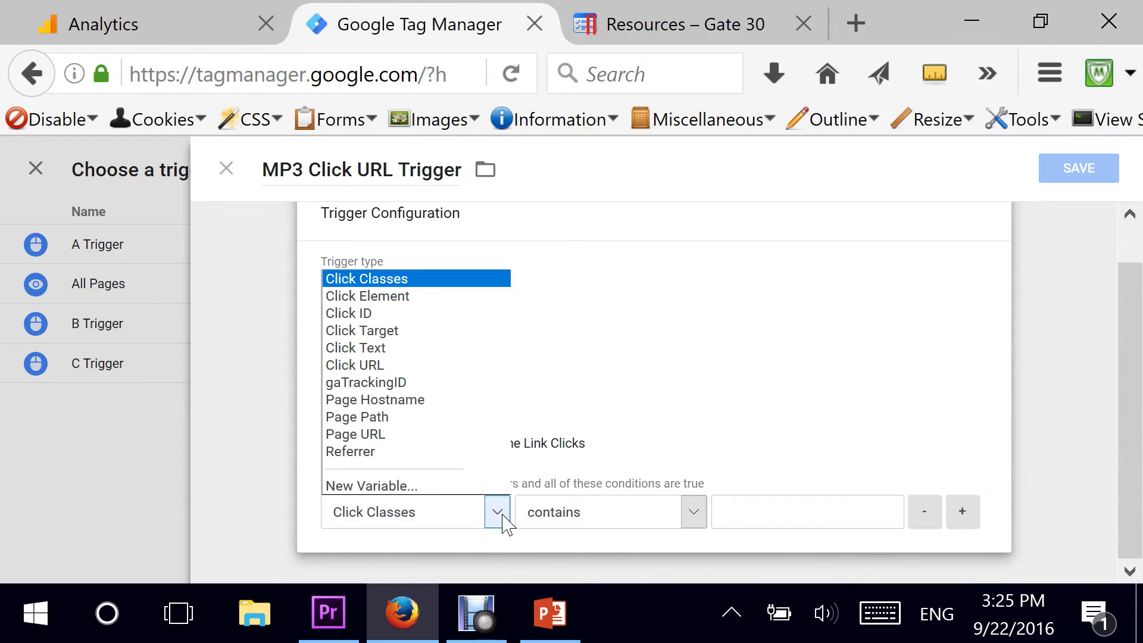
left_click(394, 366)
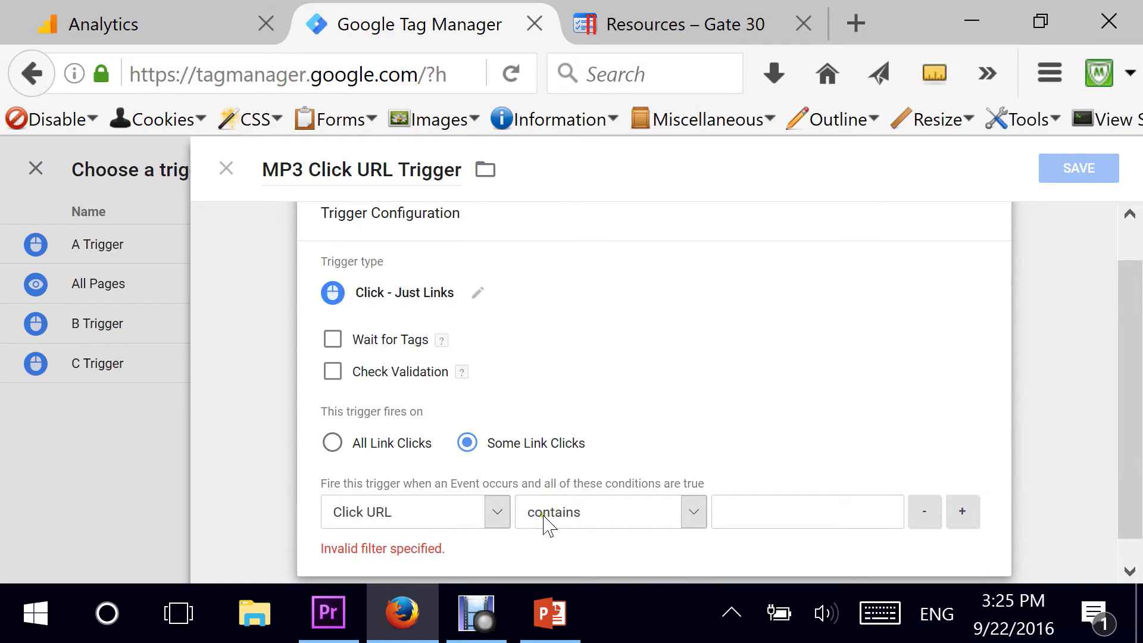
left_click(619, 513)
left_click(622, 516)
left_click(741, 515)
type(".mp3")
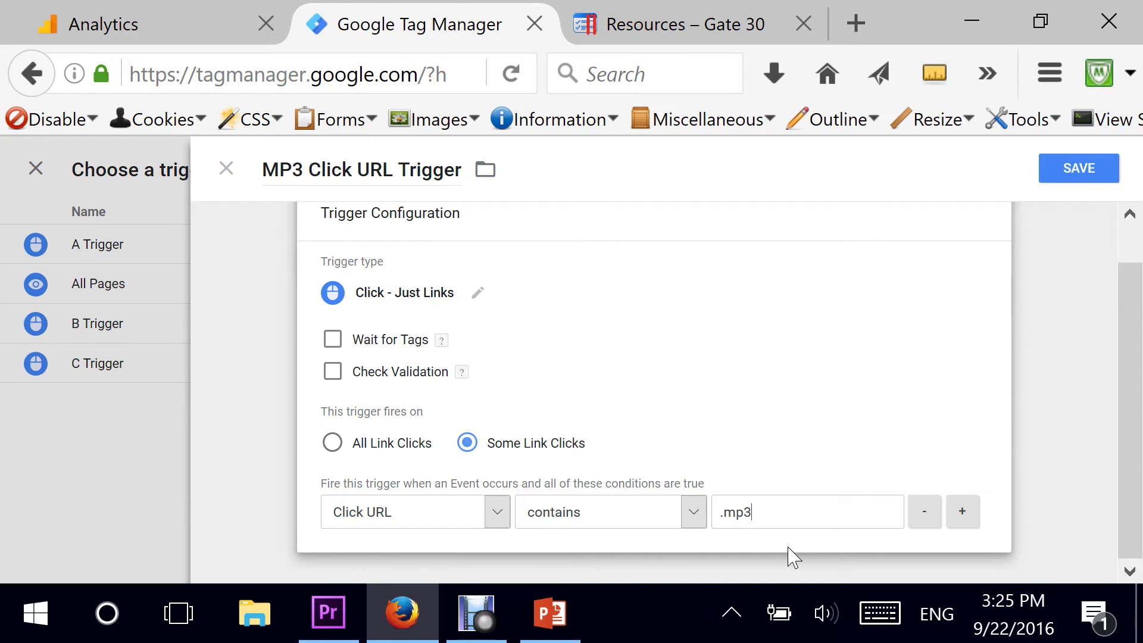
left_click(1078, 171)
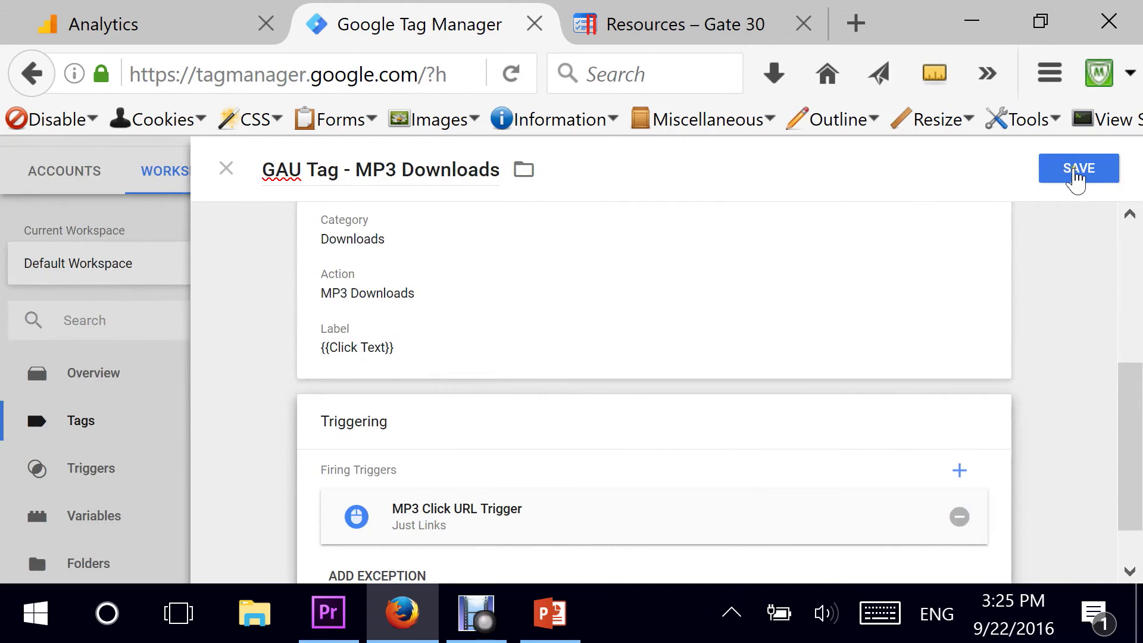
Save the GAU Tag - MP3 Downloads tag and start Preview mode from the Publish menu
left_click(1079, 173)
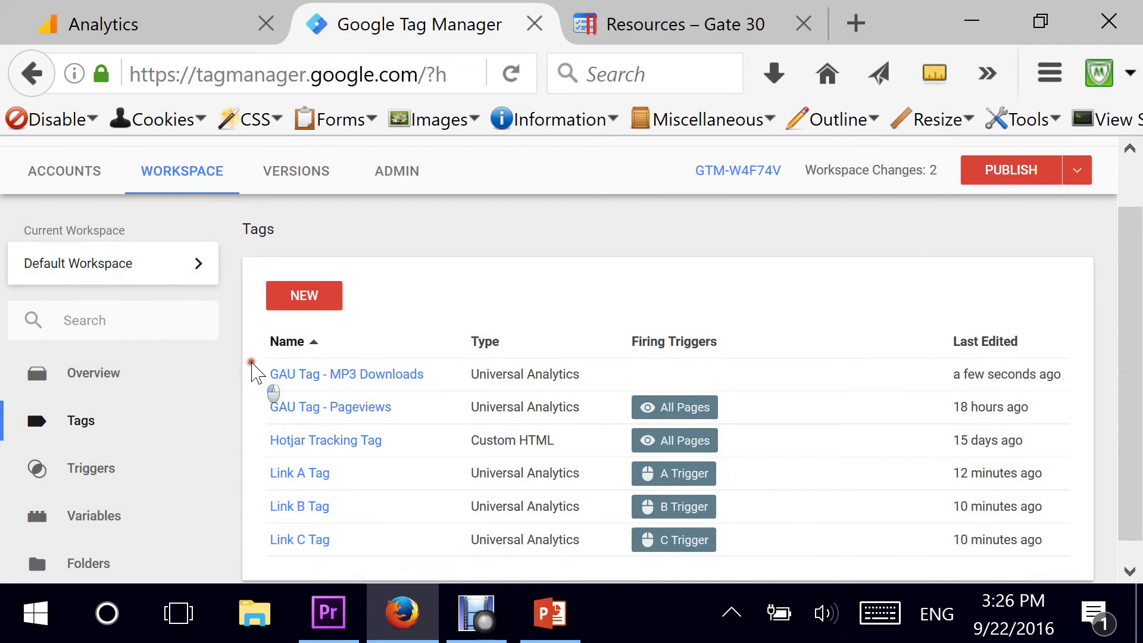
left_click_drag(249, 363, 429, 373)
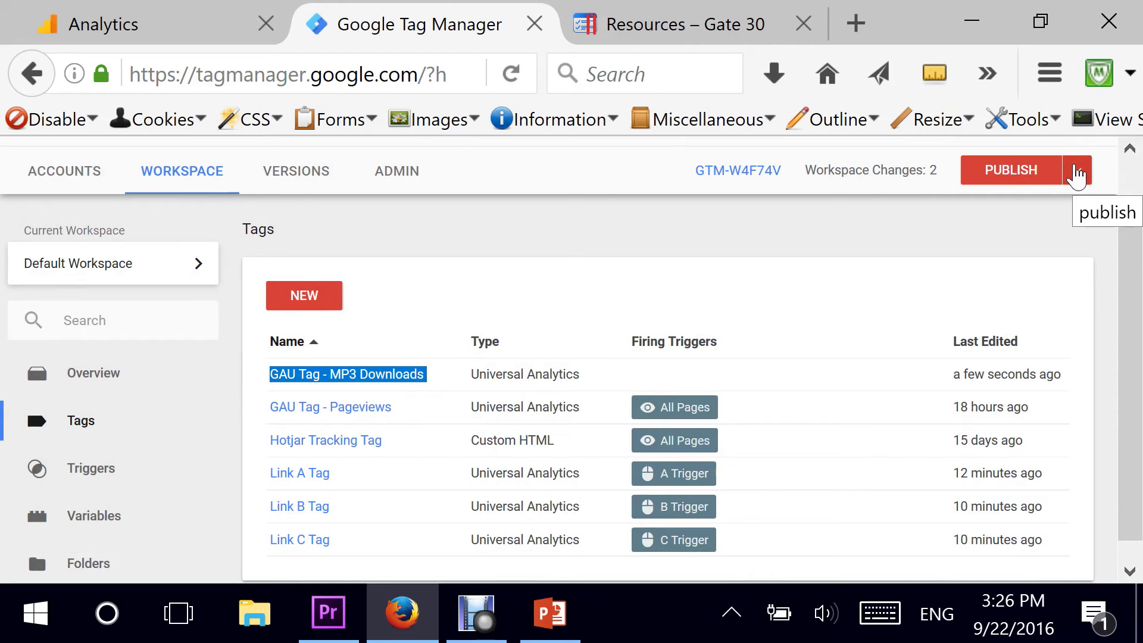
left_click(1077, 172)
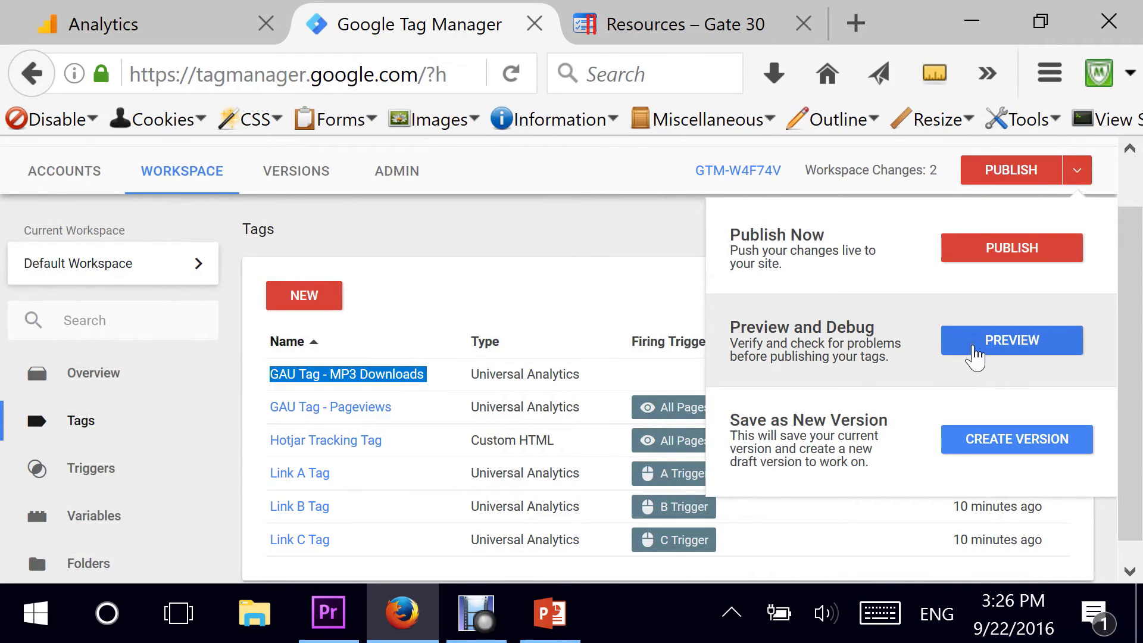
left_click(974, 346)
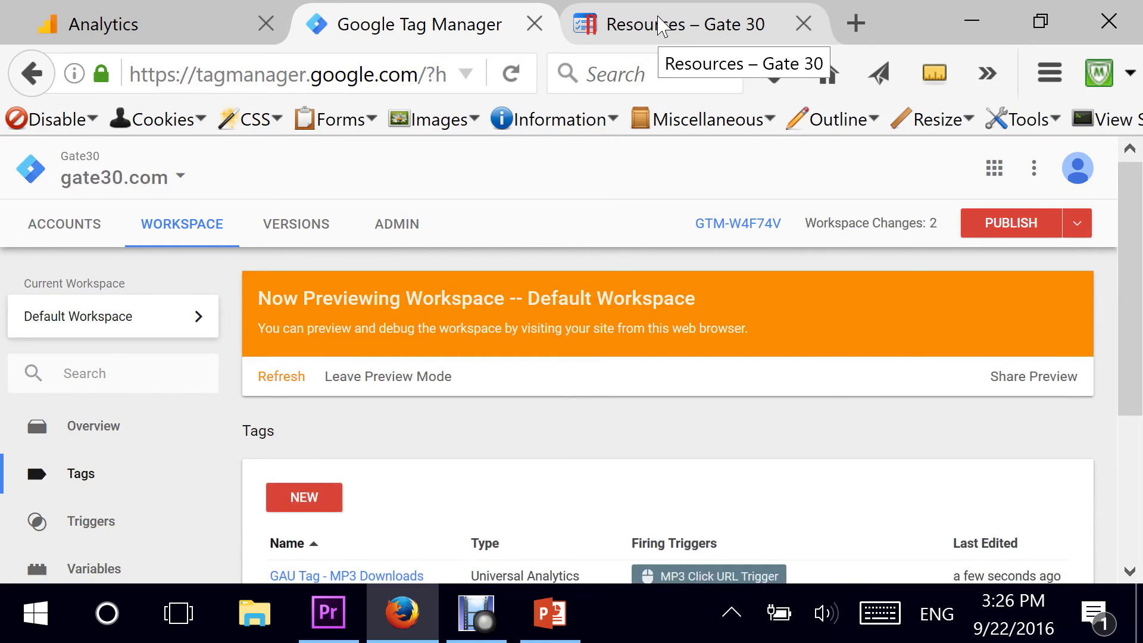
Reload the Gate 30 resources page so the GTM preview panel loads, and enlarge it
left_click(660, 25)
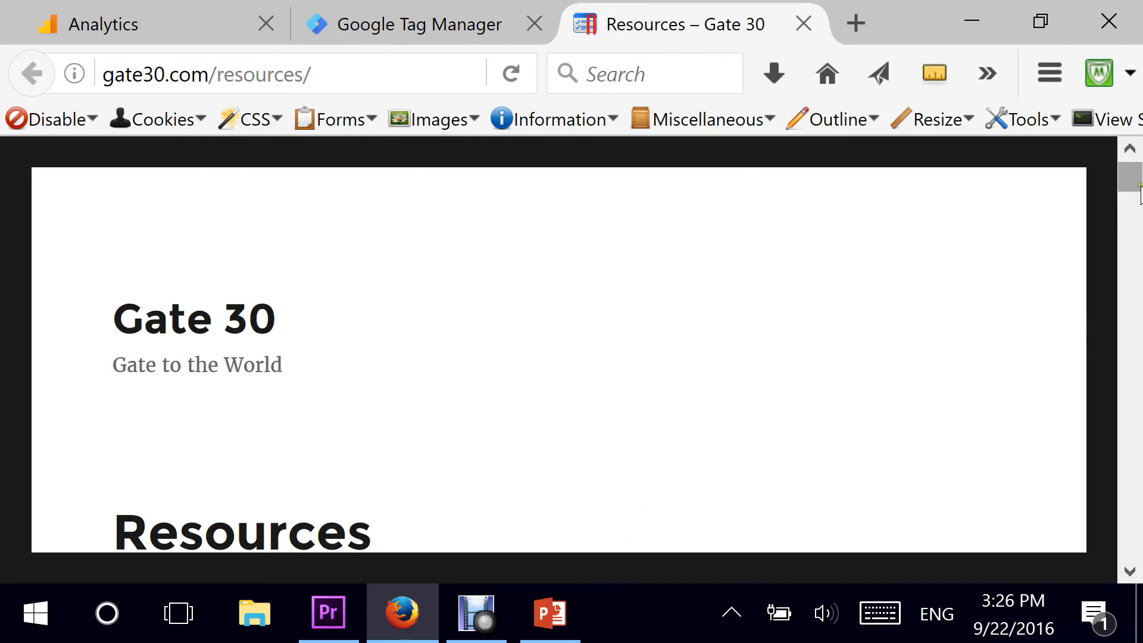
scroll(1130, 185, "down", 3)
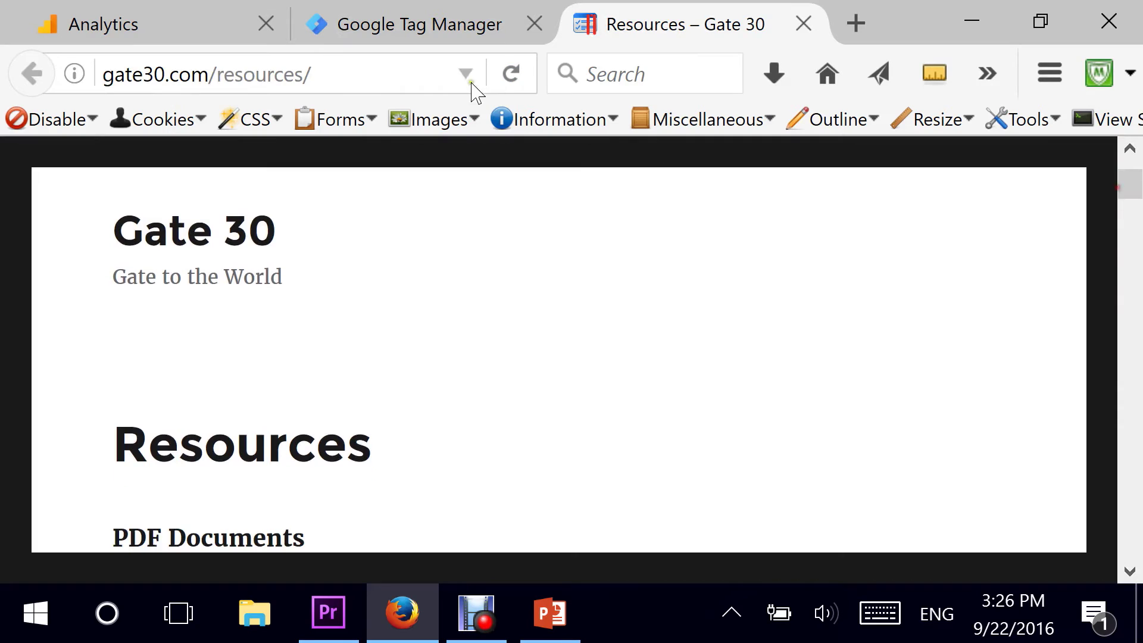
left_click(507, 74)
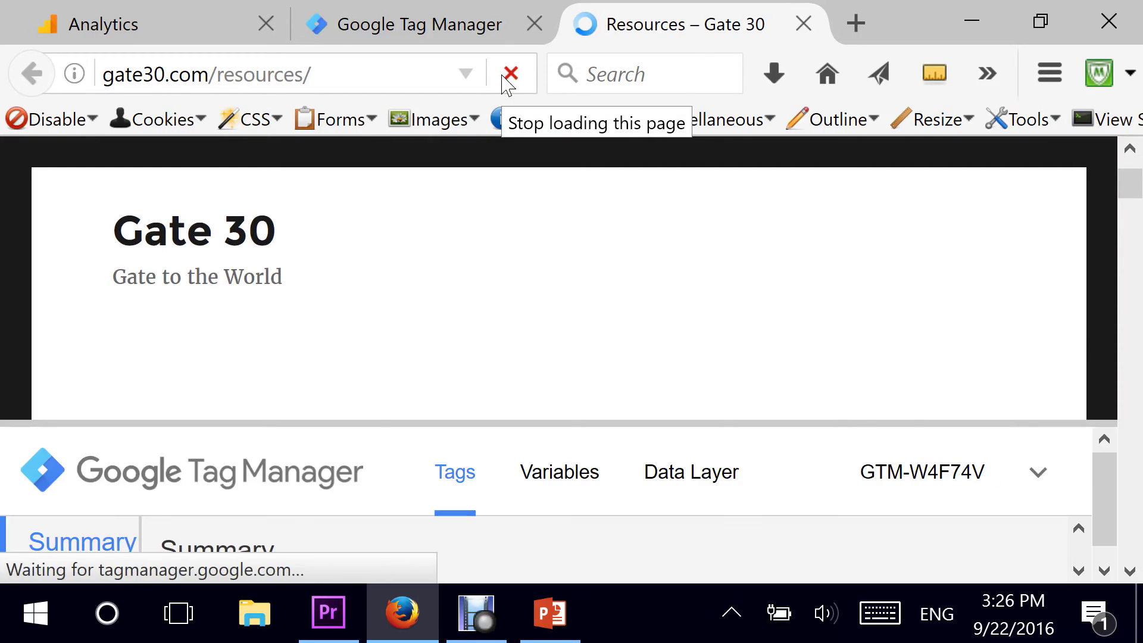
left_click_drag(943, 430, 907, 211)
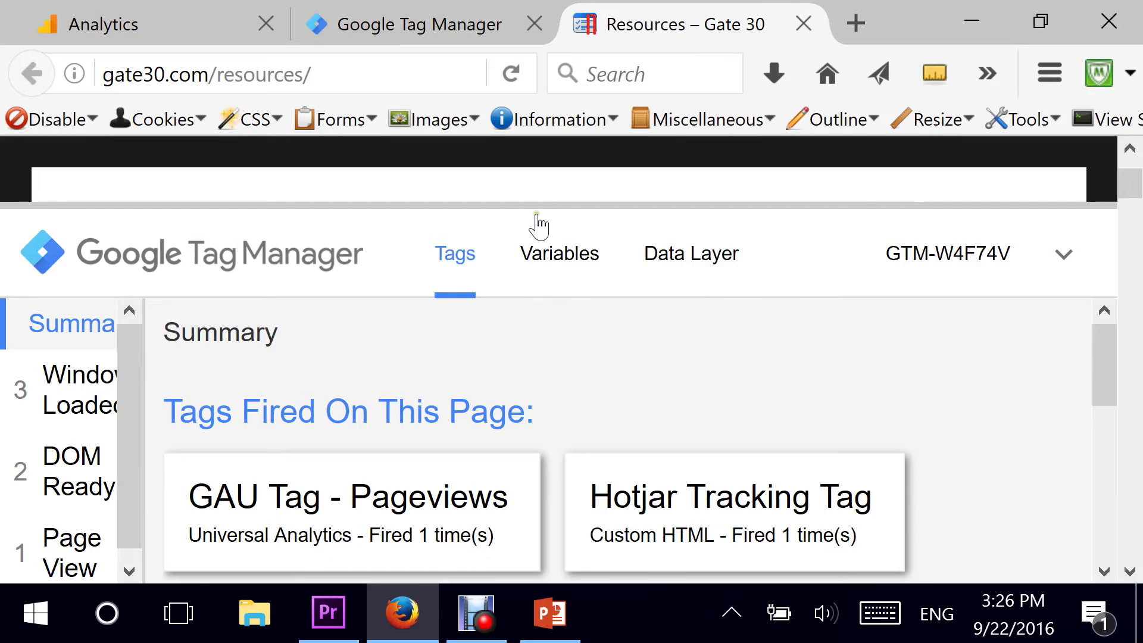
Open and stop Song 1, confirming GAU Tag - MP3 Downloads fired once
left_click_drag(541, 204, 543, 499)
scroll(531, 408, "down", 5)
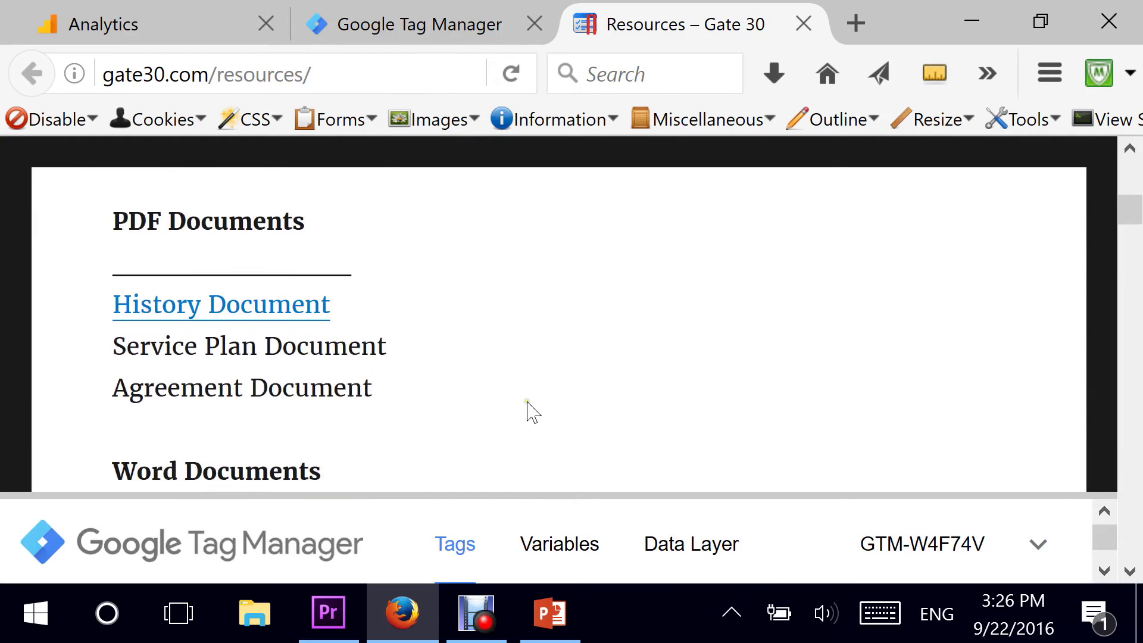
scroll(530, 409, "down", 7)
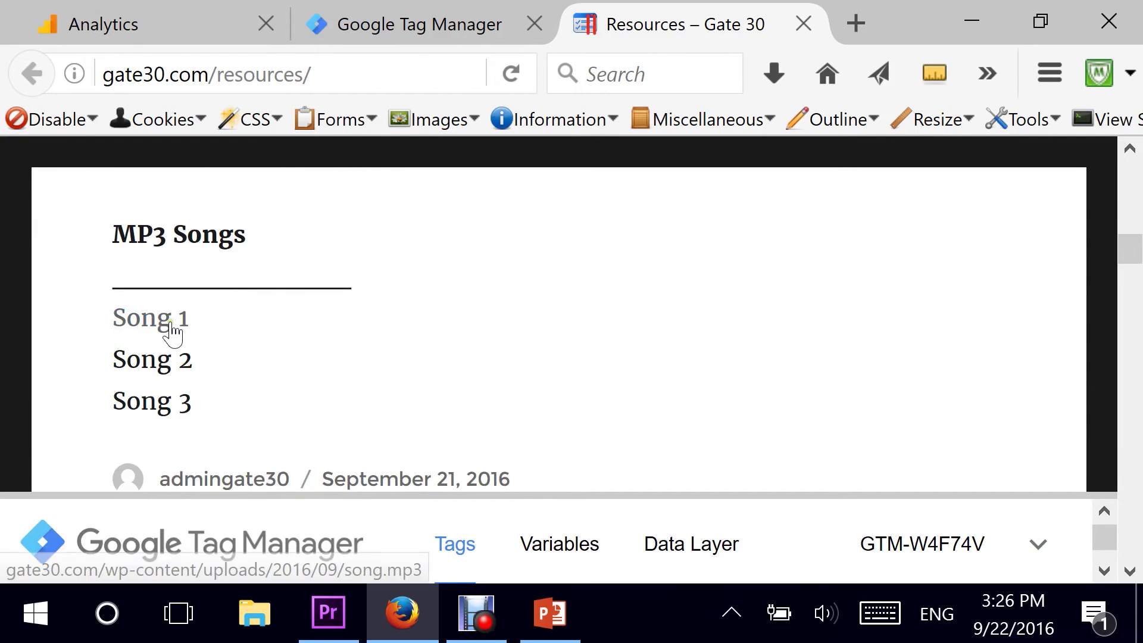
left_click(171, 328)
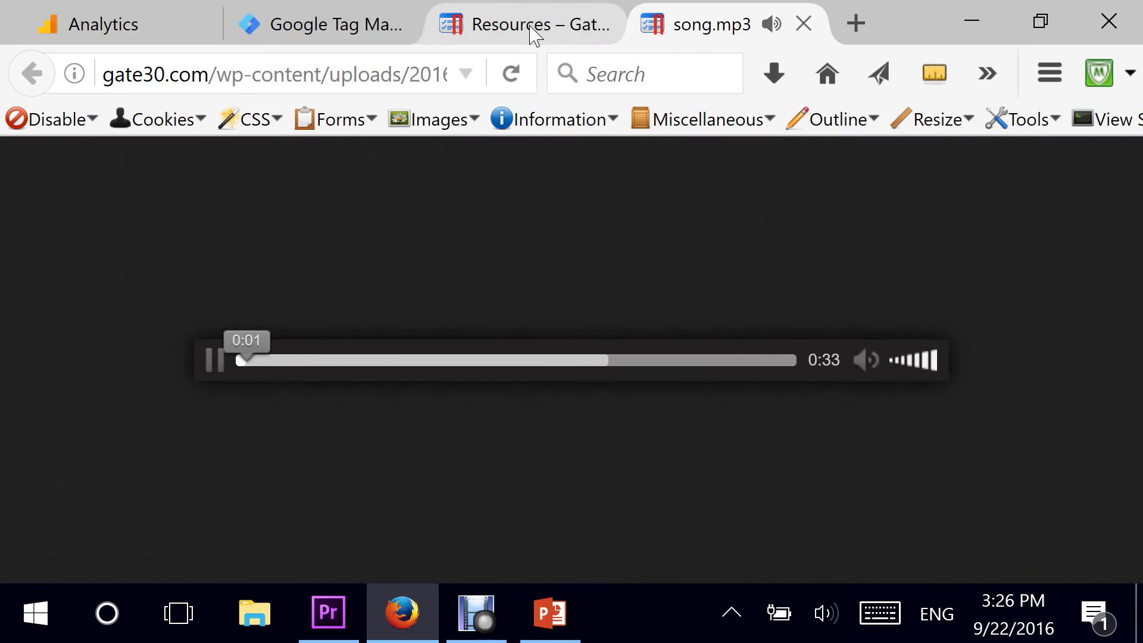
left_click(212, 362)
left_click(524, 23)
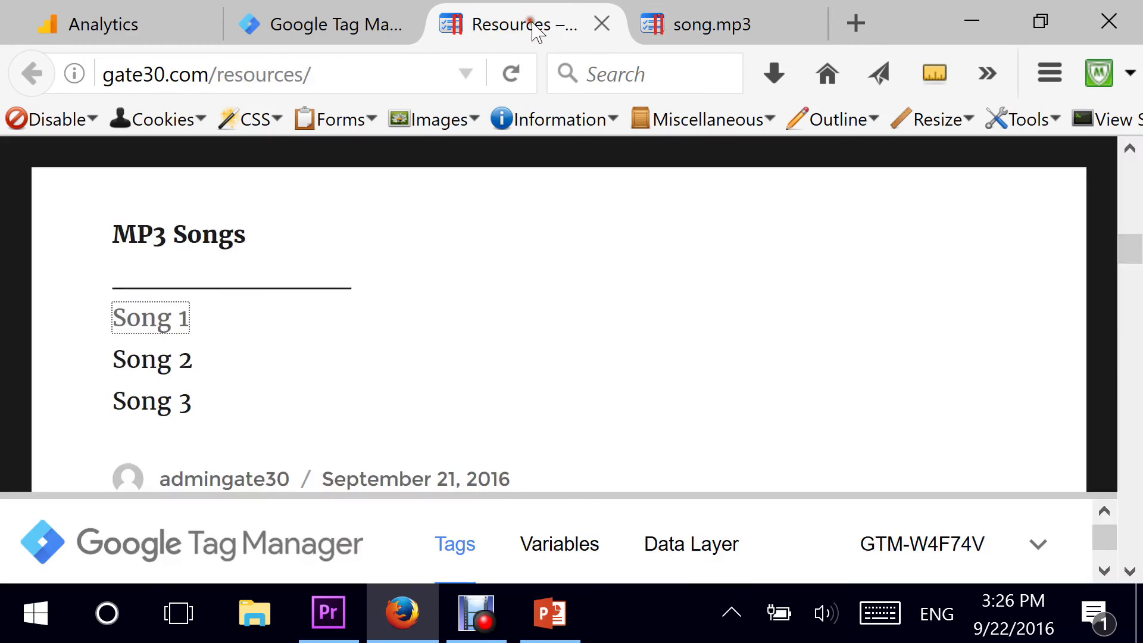
left_click_drag(692, 494, 658, 205)
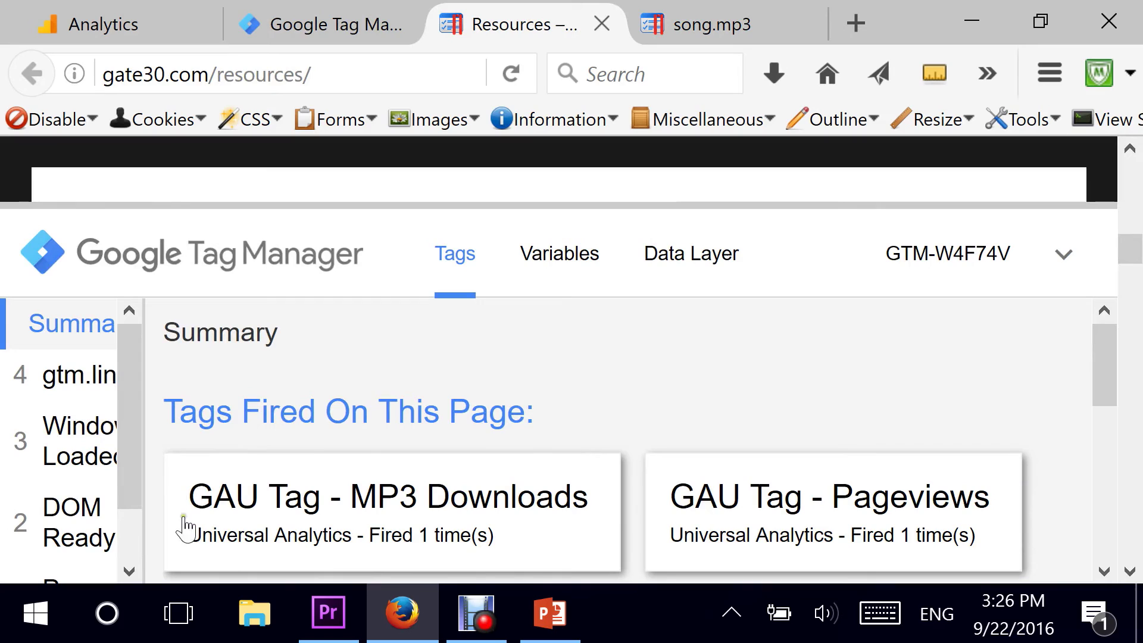
left_click(148, 39)
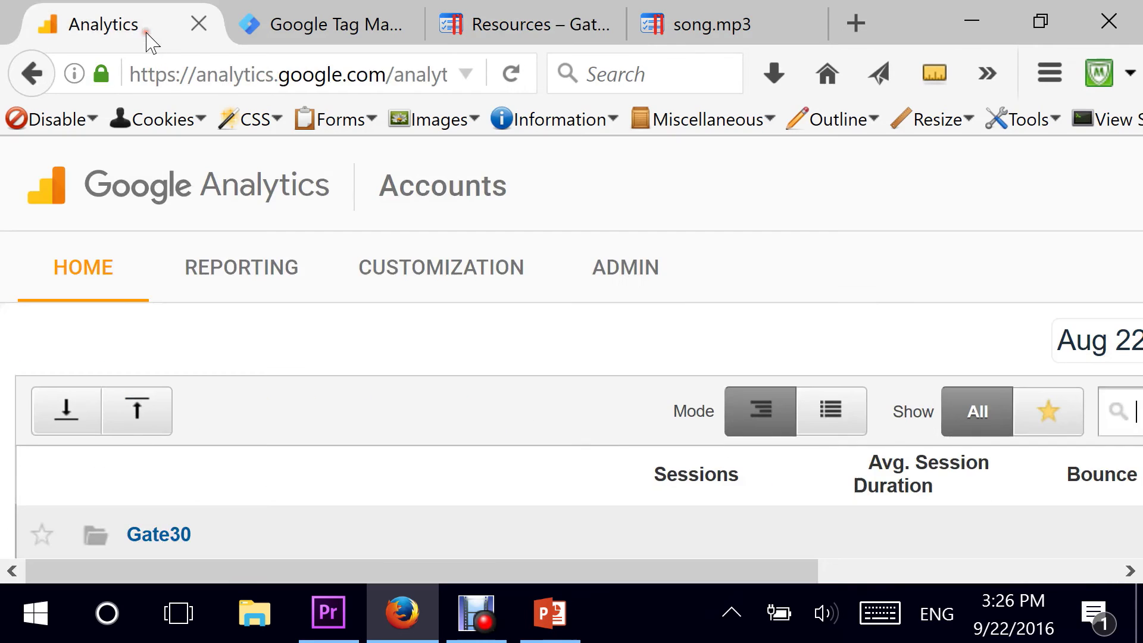
Open the Real-Time Events report for the Gate30 account's view in Google Analytics
left_click(160, 535)
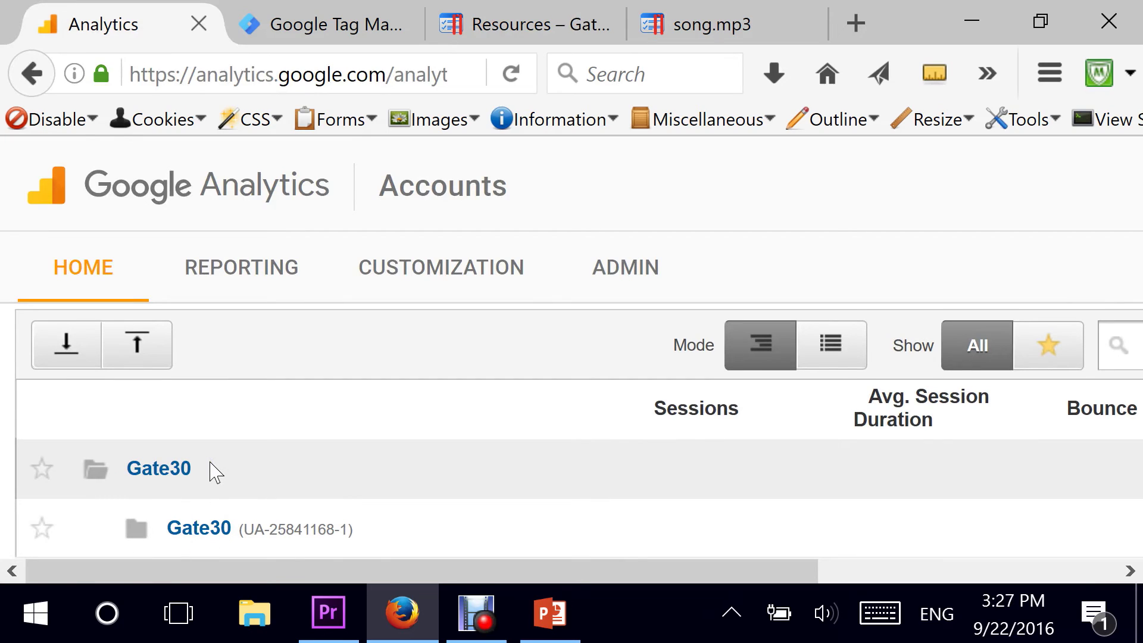
key("ctrl+minus")
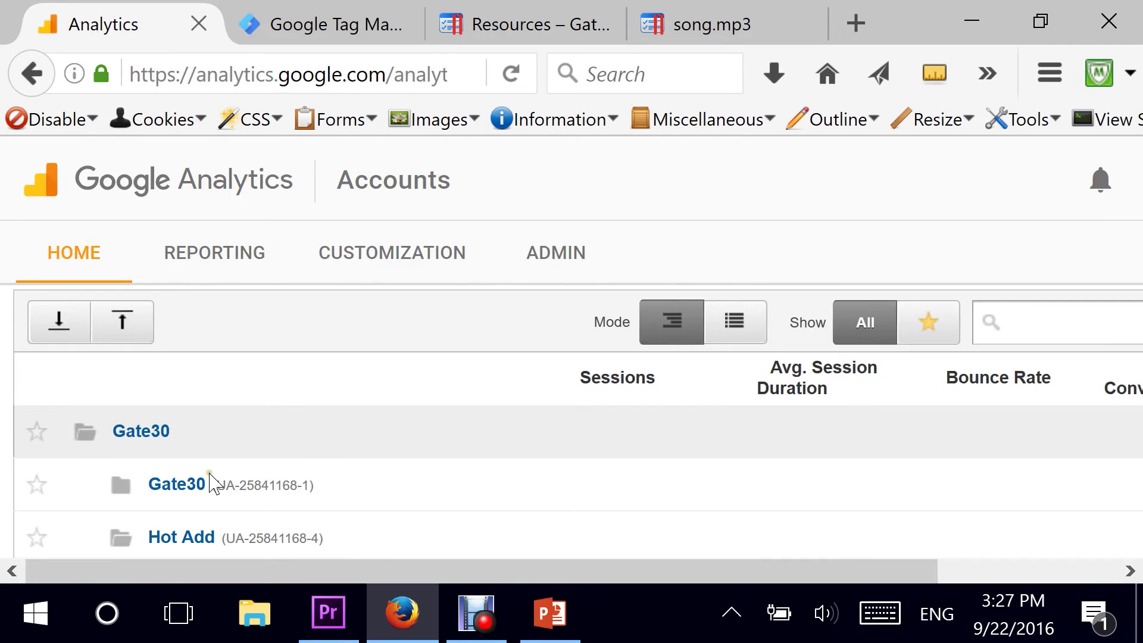
left_click(193, 486)
left_click(238, 538)
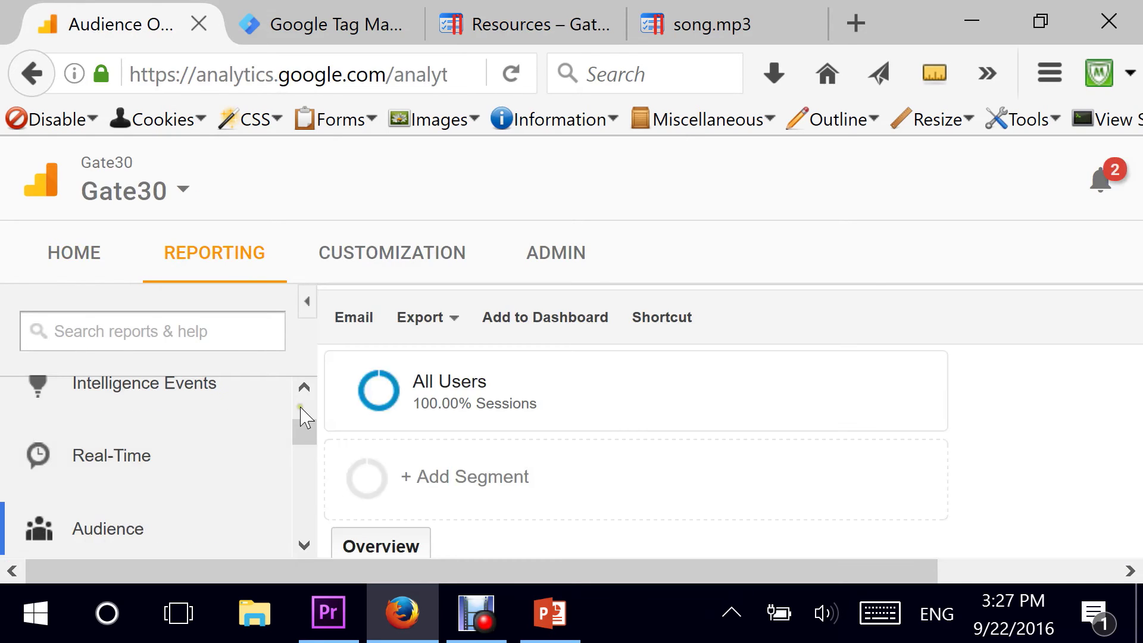
left_click(206, 474)
scroll(310, 464, "down", 3)
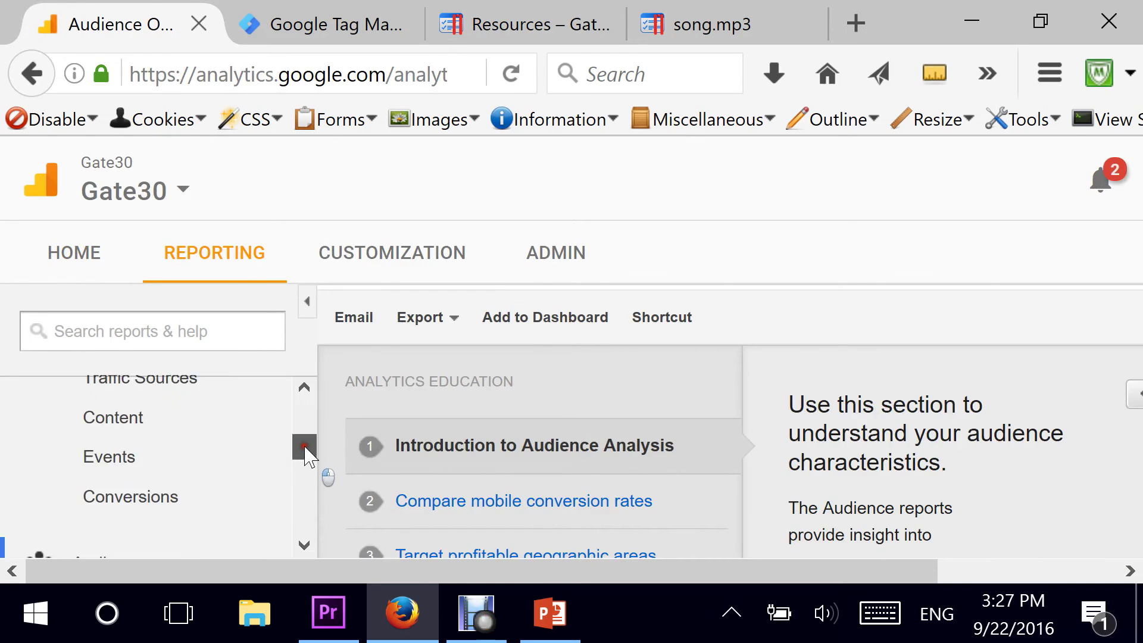
left_click(206, 450)
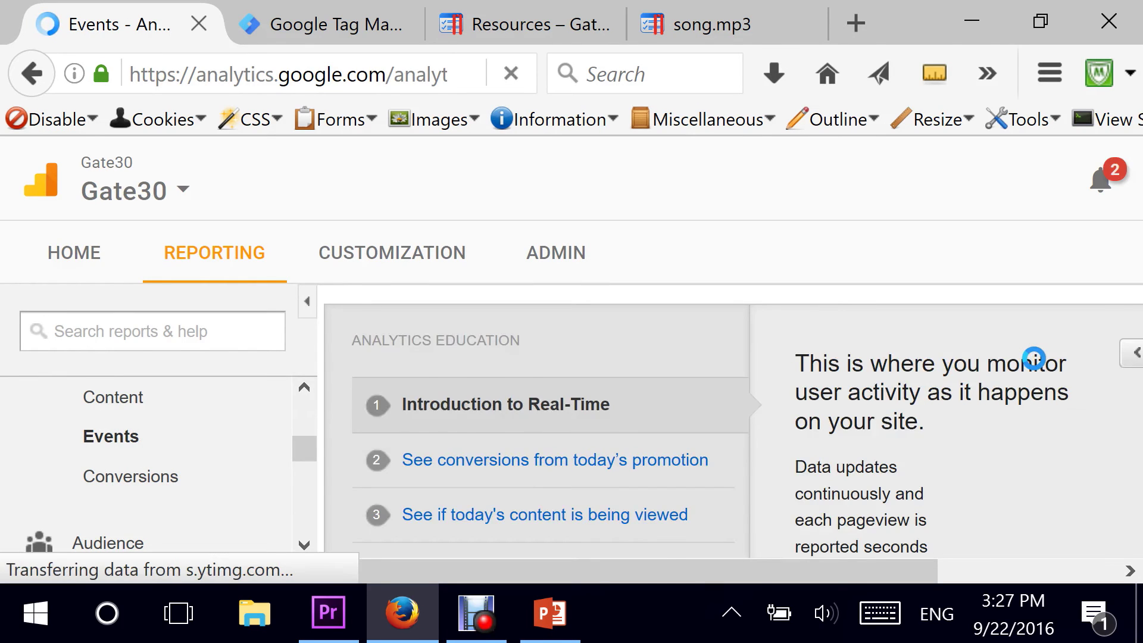
Confirm the last 30 minutes show one Downloads event, MP3 Downloads, labelled Song 1
scroll(1040, 370, "down", 6)
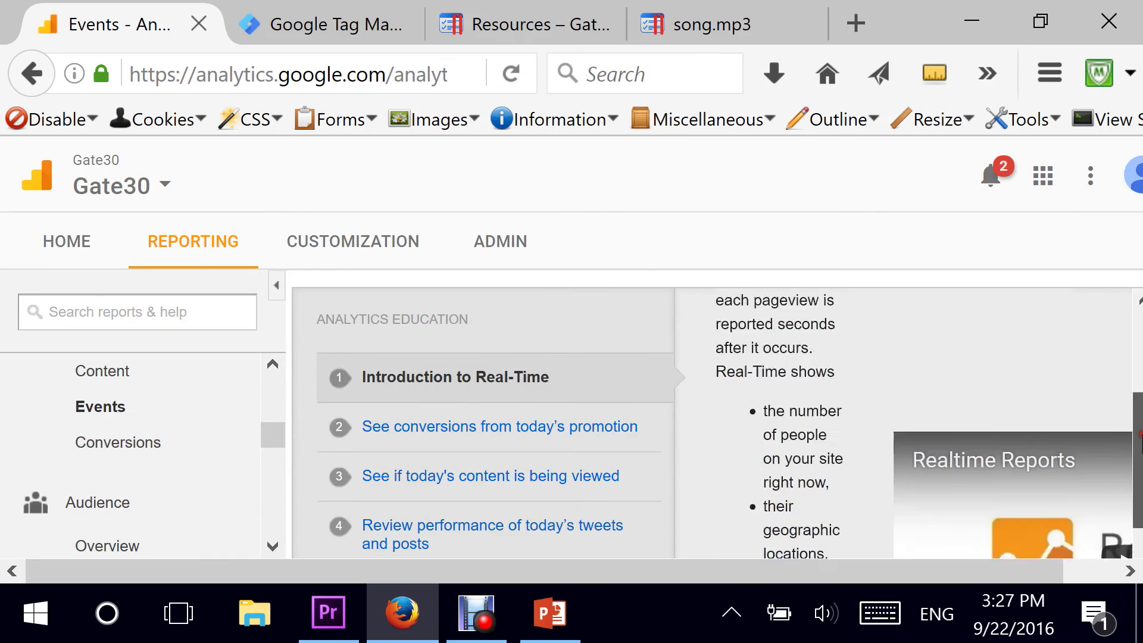
scroll(536, 459, "down", 10)
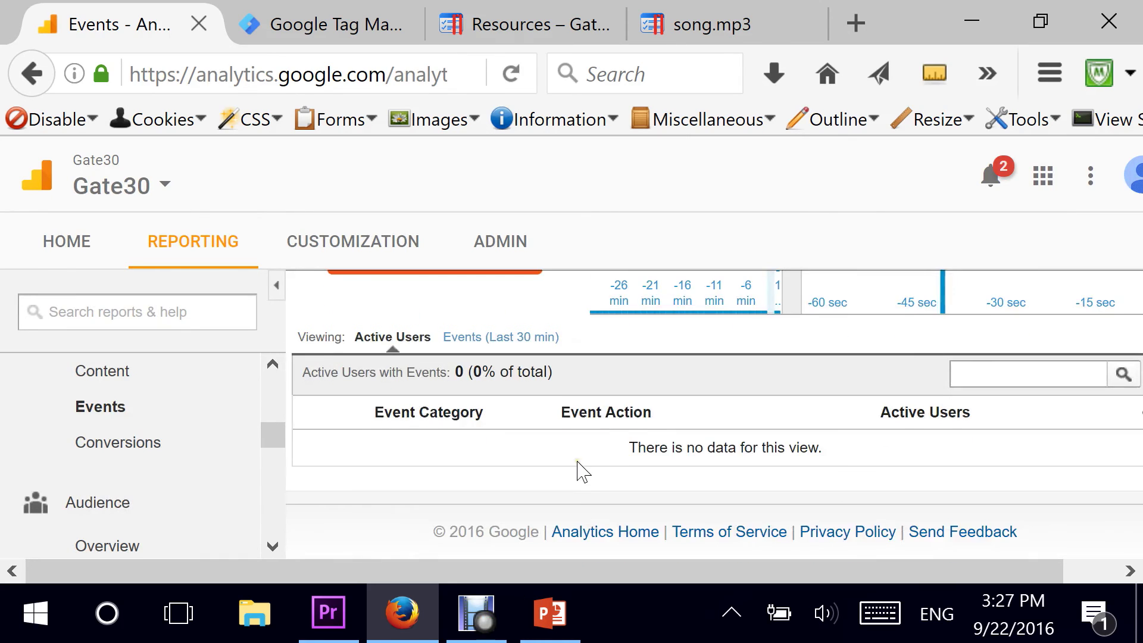
left_click(510, 335)
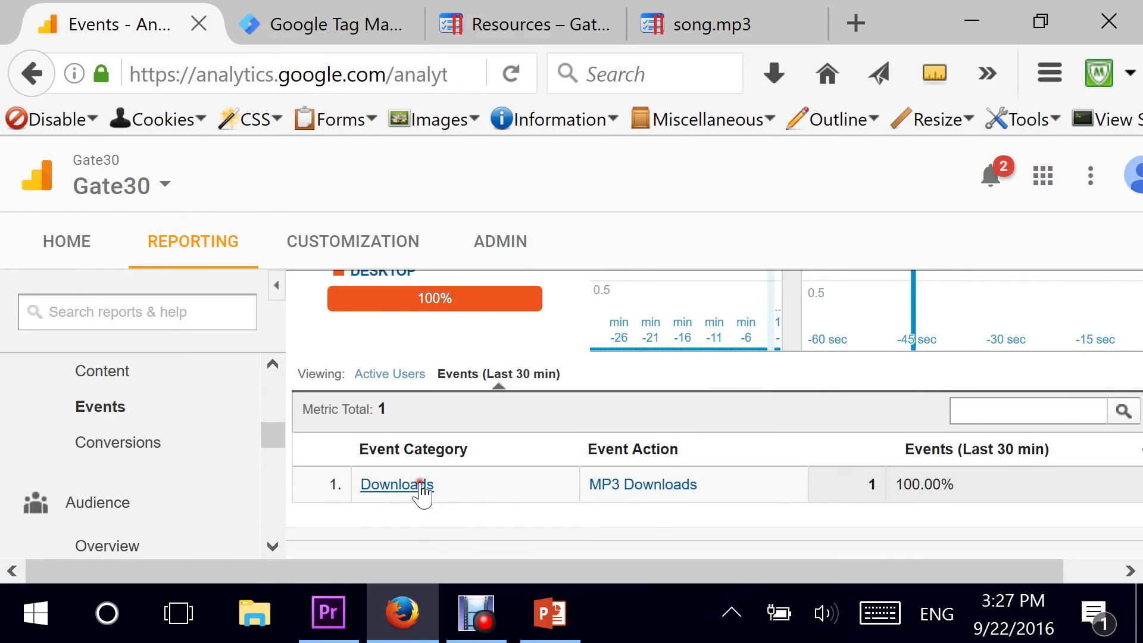
left_click(420, 482)
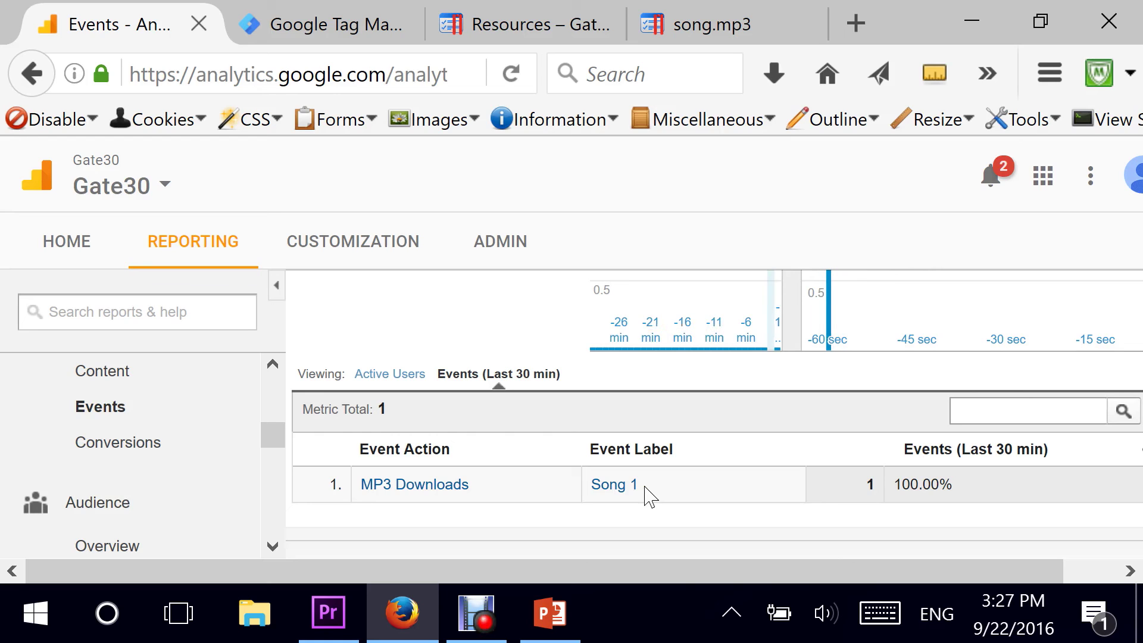
left_click(292, 34)
scroll(1134, 417, "down", 1)
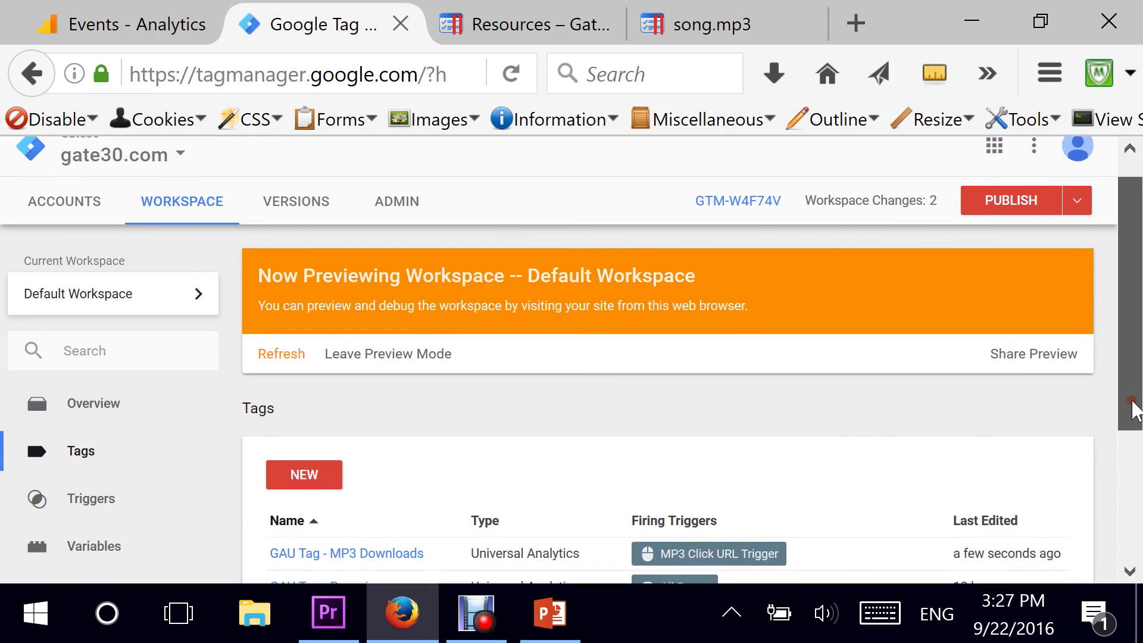